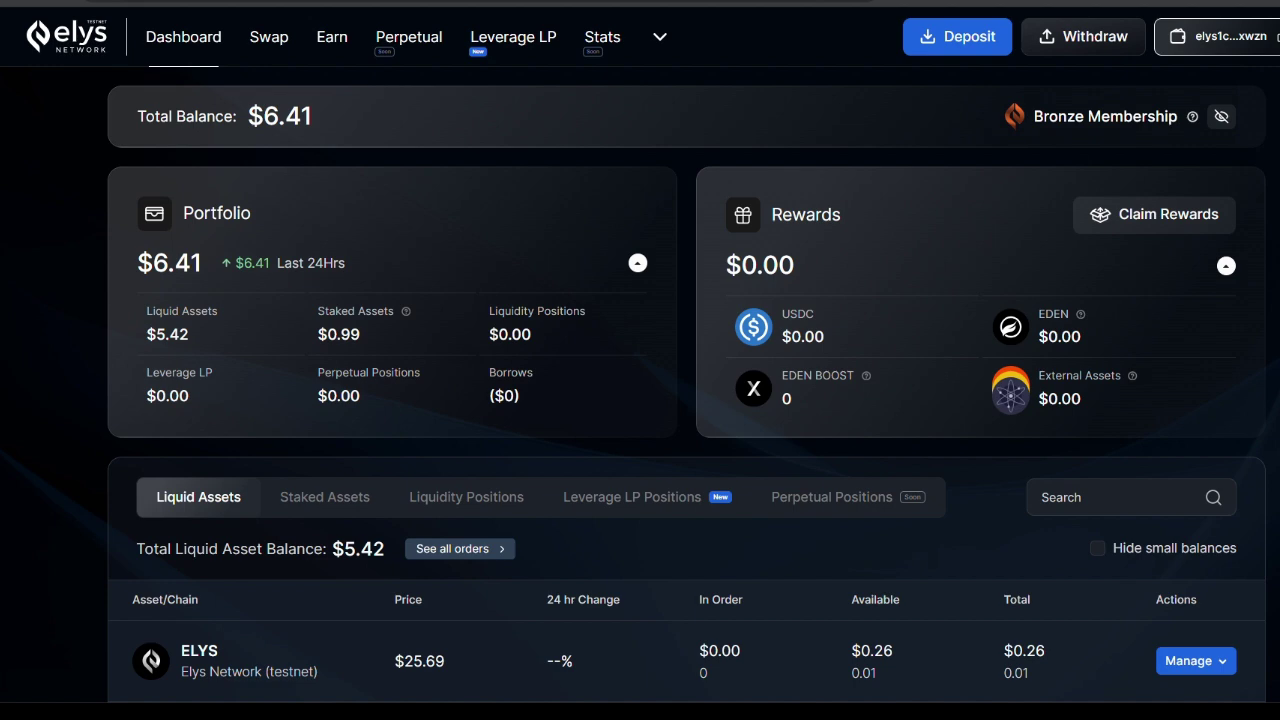
Step: Review the dashboard, then open the Claim Testnet Tokens page and examine which tokens it offers
scroll(686, 385, down, 3)
scroll(686, 385, up, 3)
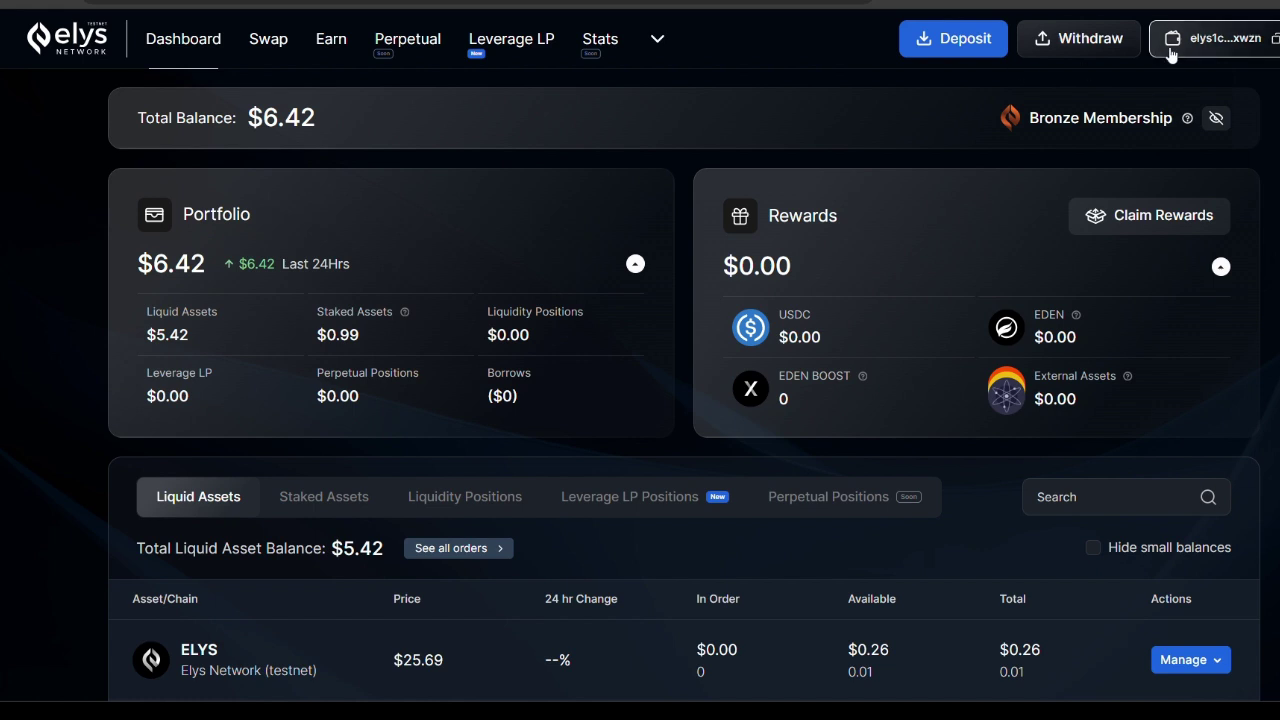
click(936, 55)
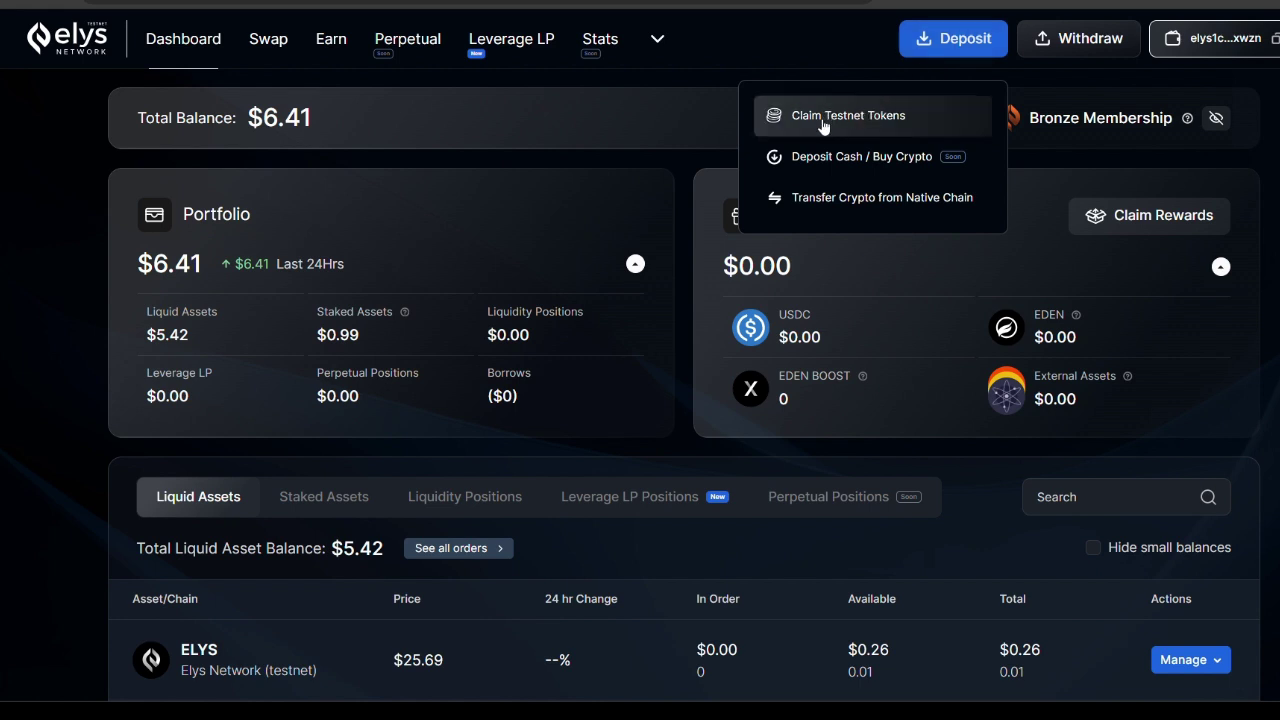
click(904, 134)
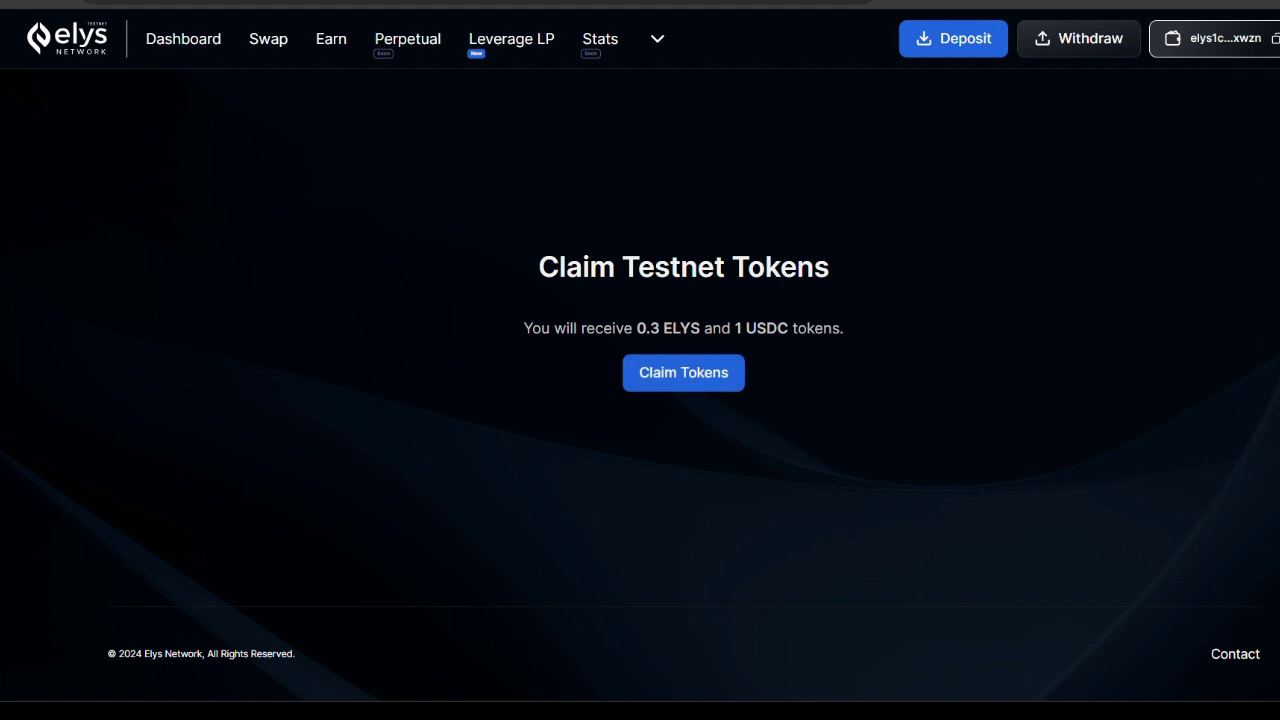
drag(636, 328, 832, 328)
Step: Set up the swap pair to sell ELYS for USDC and check the list of assets available to buy
click(207, 38)
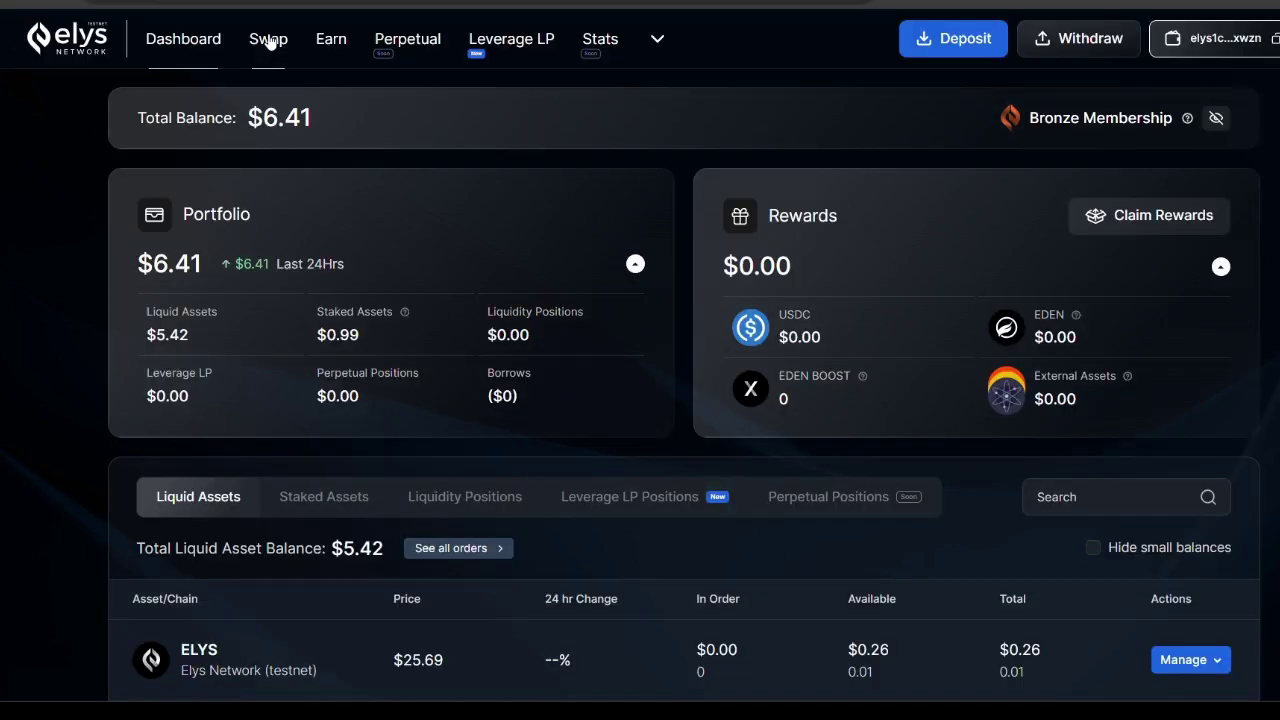
click(268, 39)
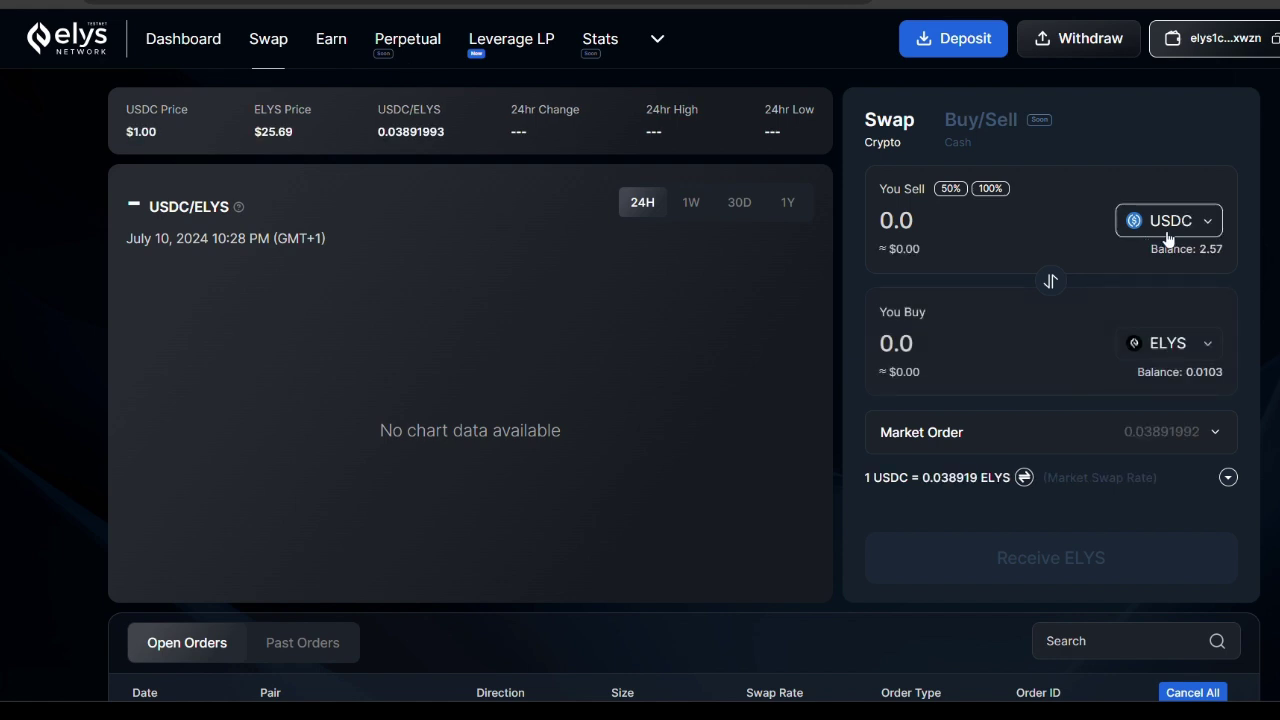
click(1051, 281)
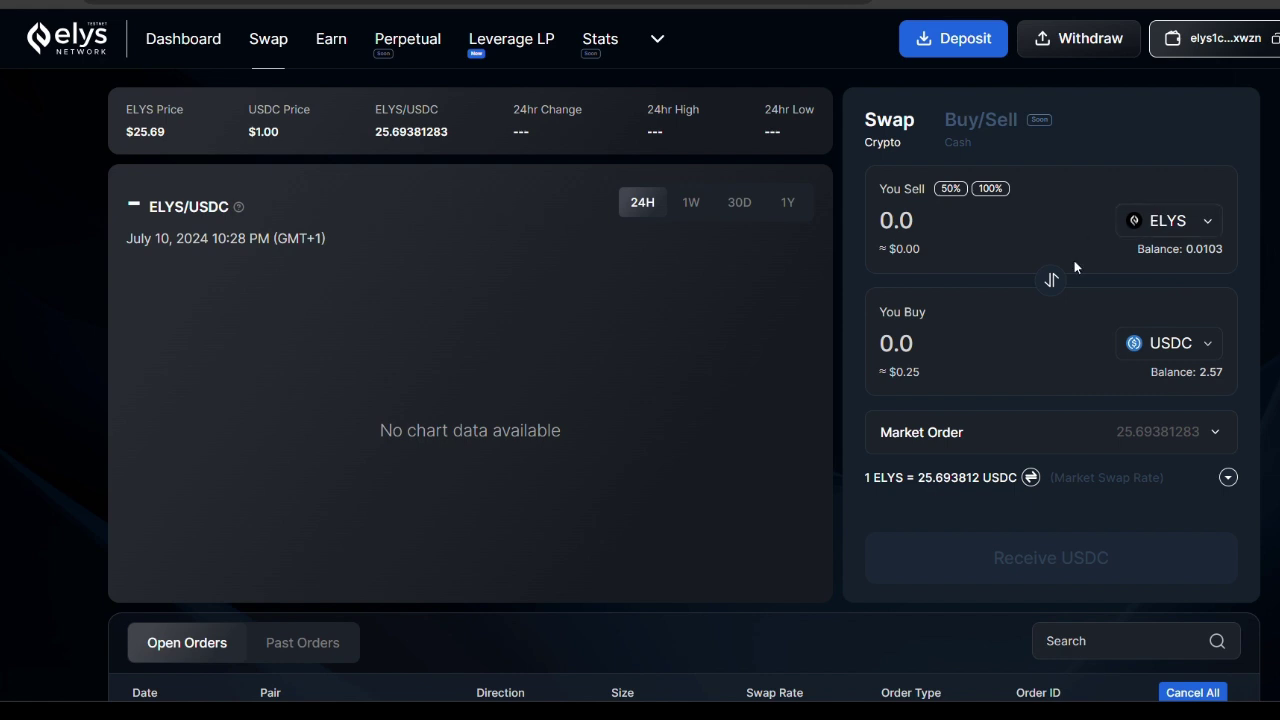
click(1151, 345)
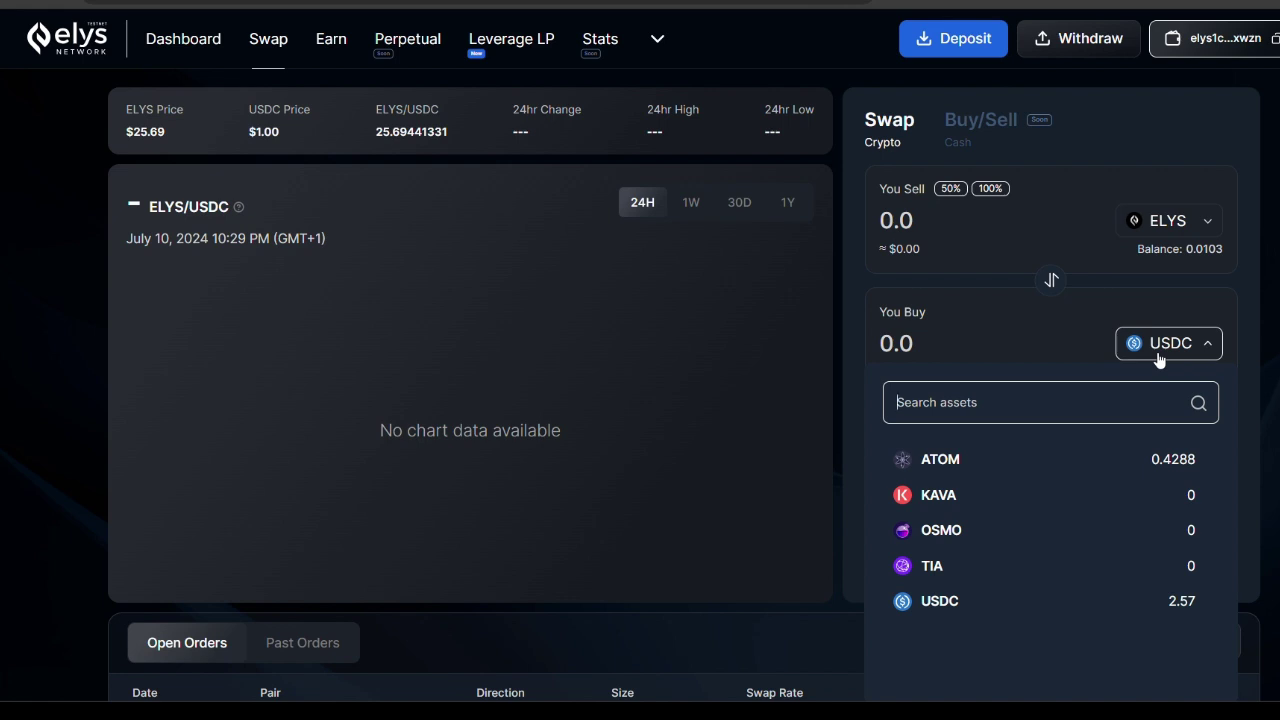
click(1112, 321)
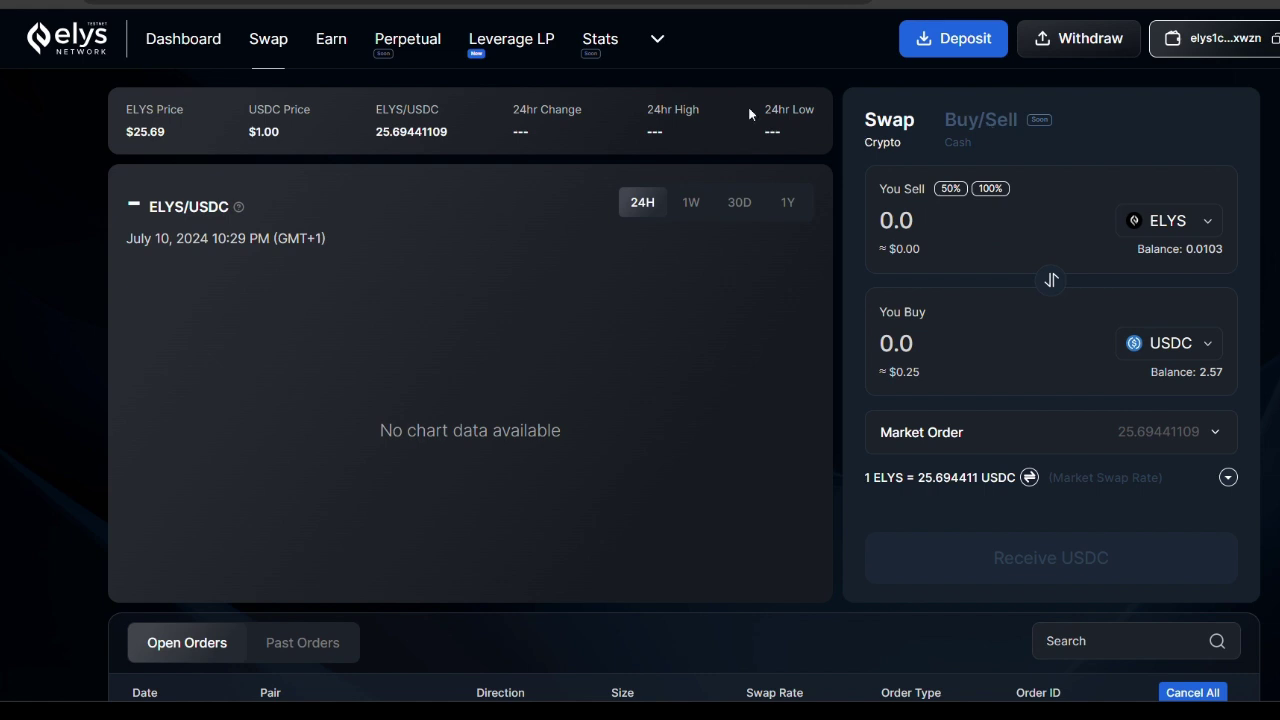
Step: Switch to the Elys campaign page and examine the campaign overview and Total Reward Pool
mouse_move(357, 54)
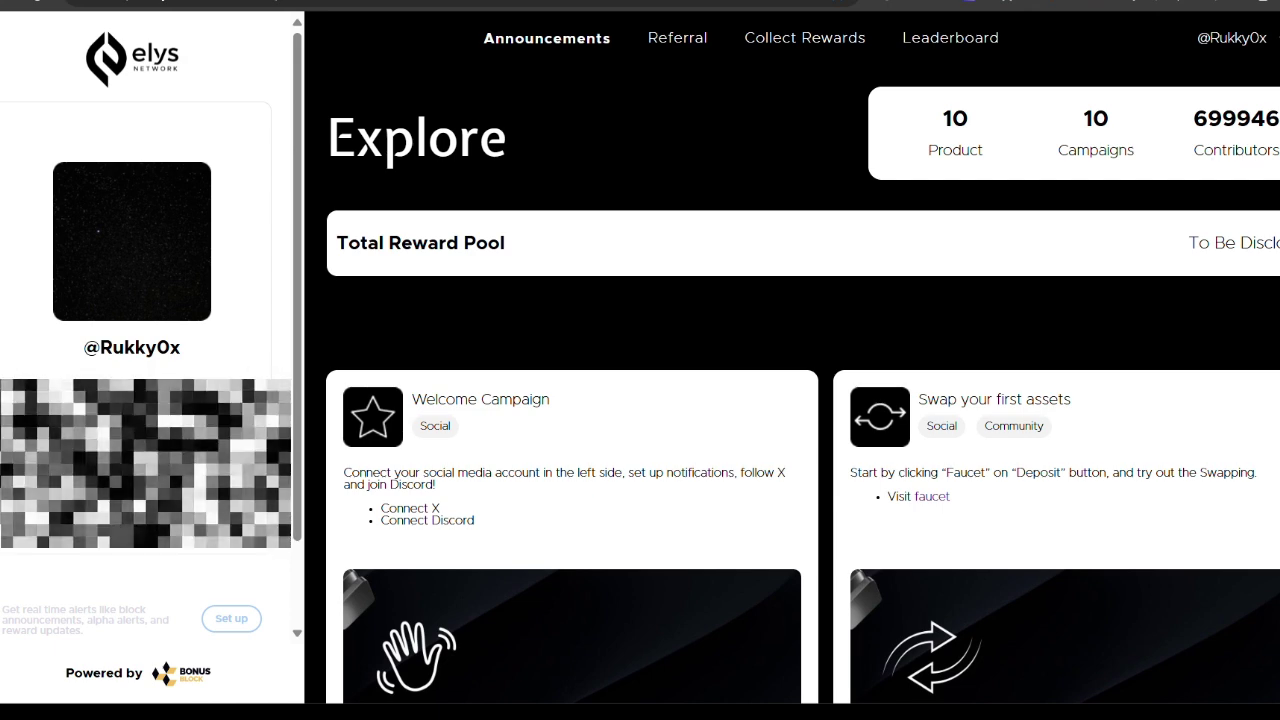
scroll(800, 400, down, 4)
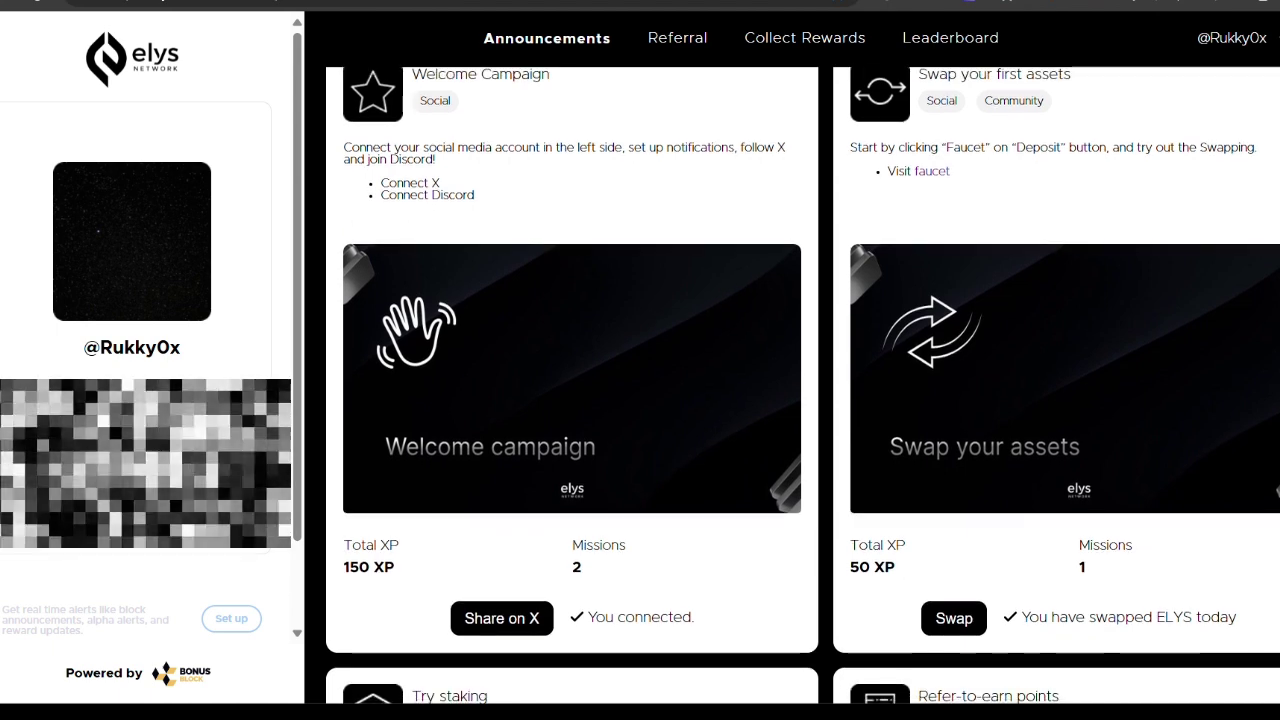
scroll(800, 400, up, 4)
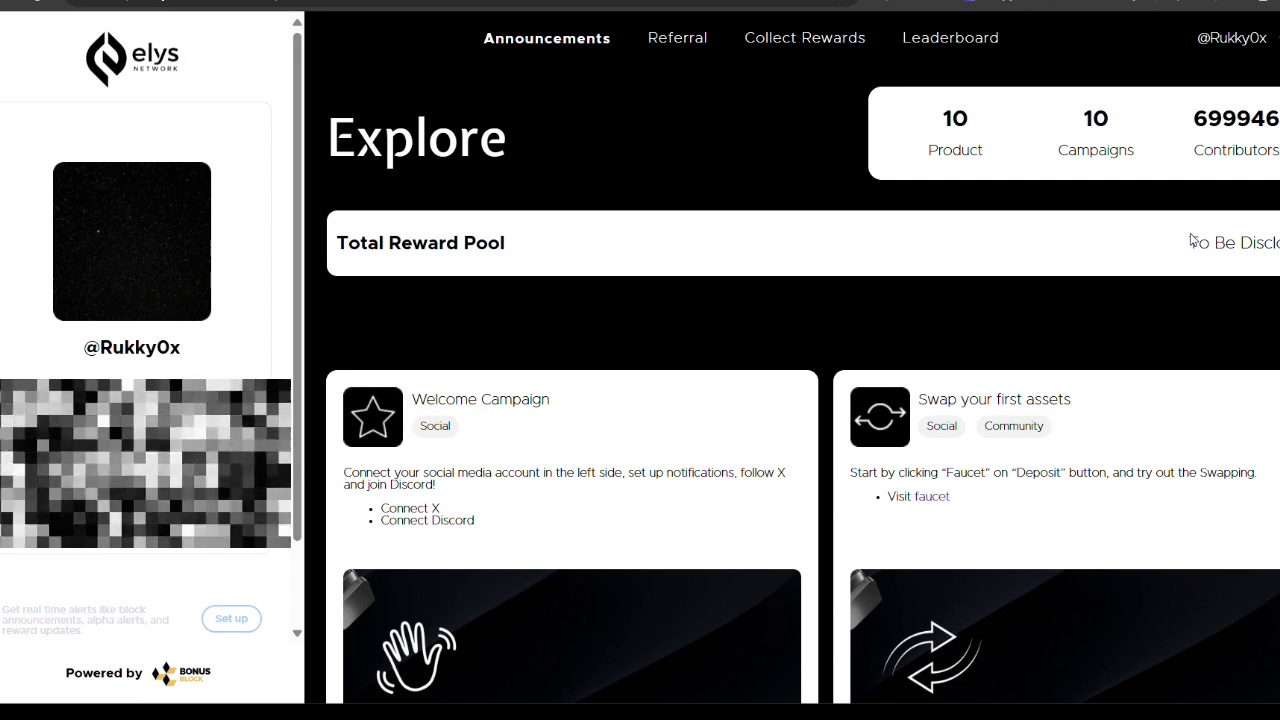
drag(1190, 243, 1279, 243)
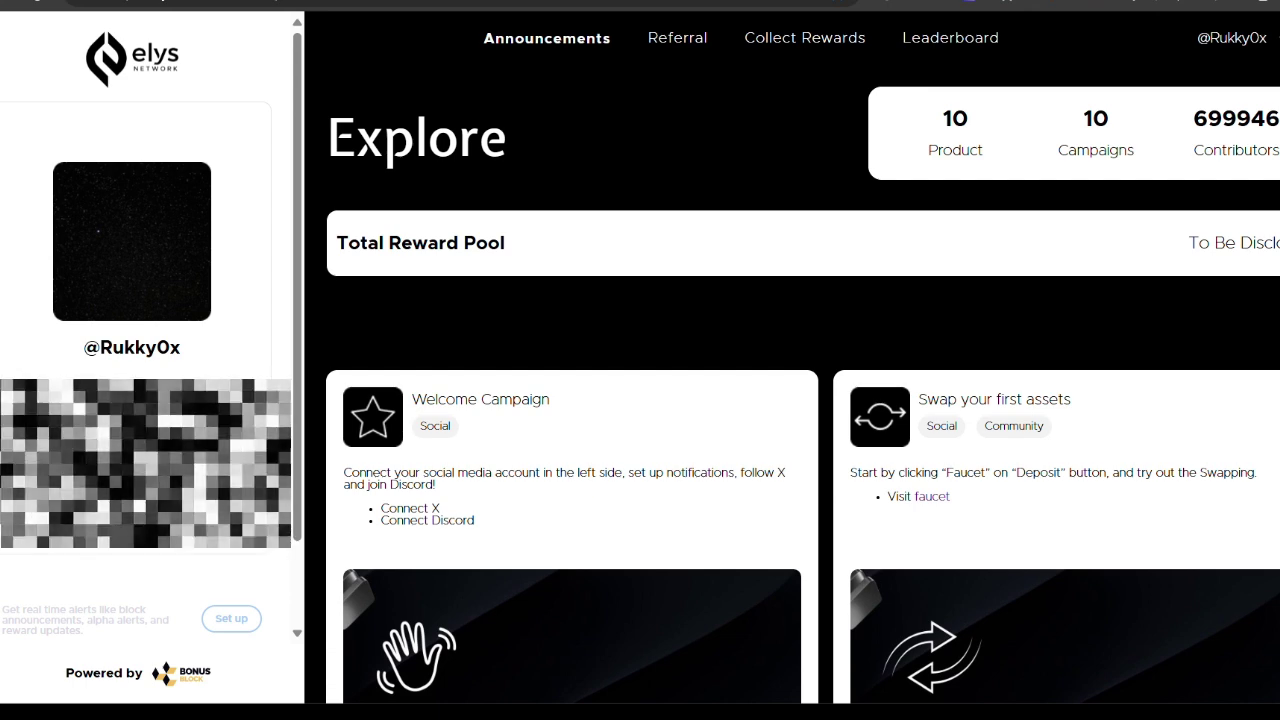
Step: Look through the campaign cards and examine their missions and XP rewards, including the Welcome Campaign's total XP
scroll(800, 400, down, 3)
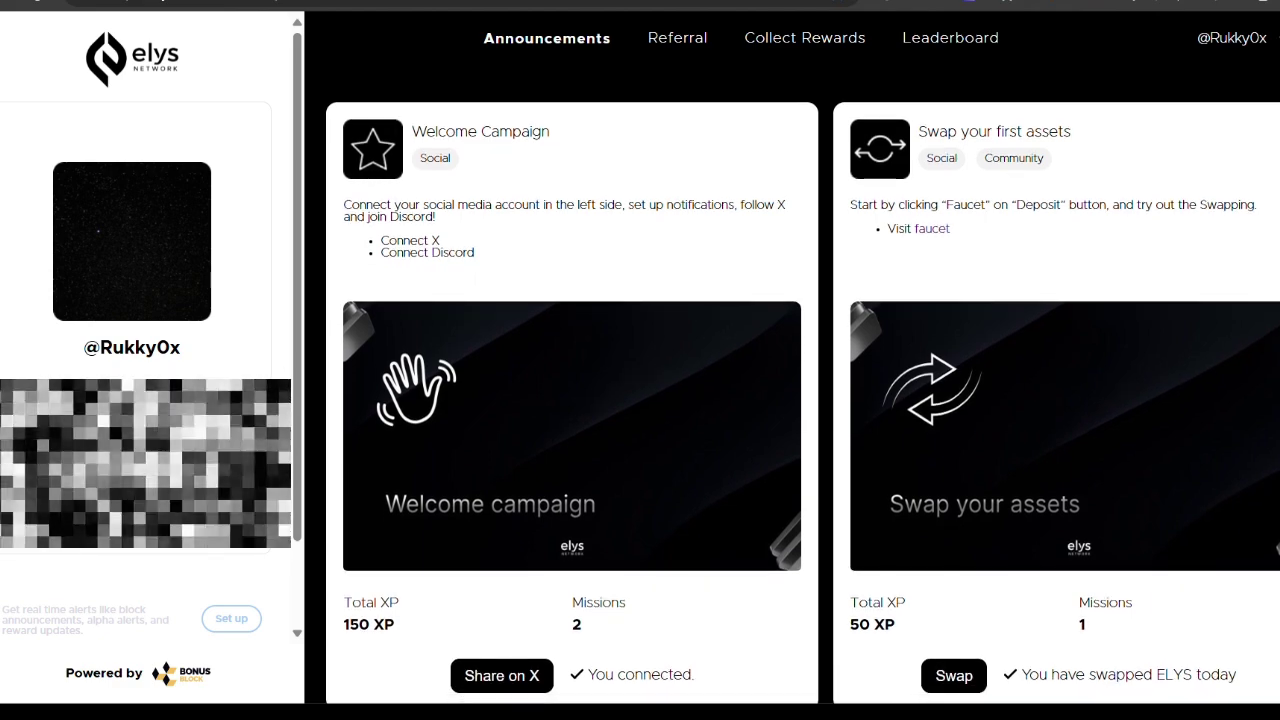
scroll(800, 385, down, 1)
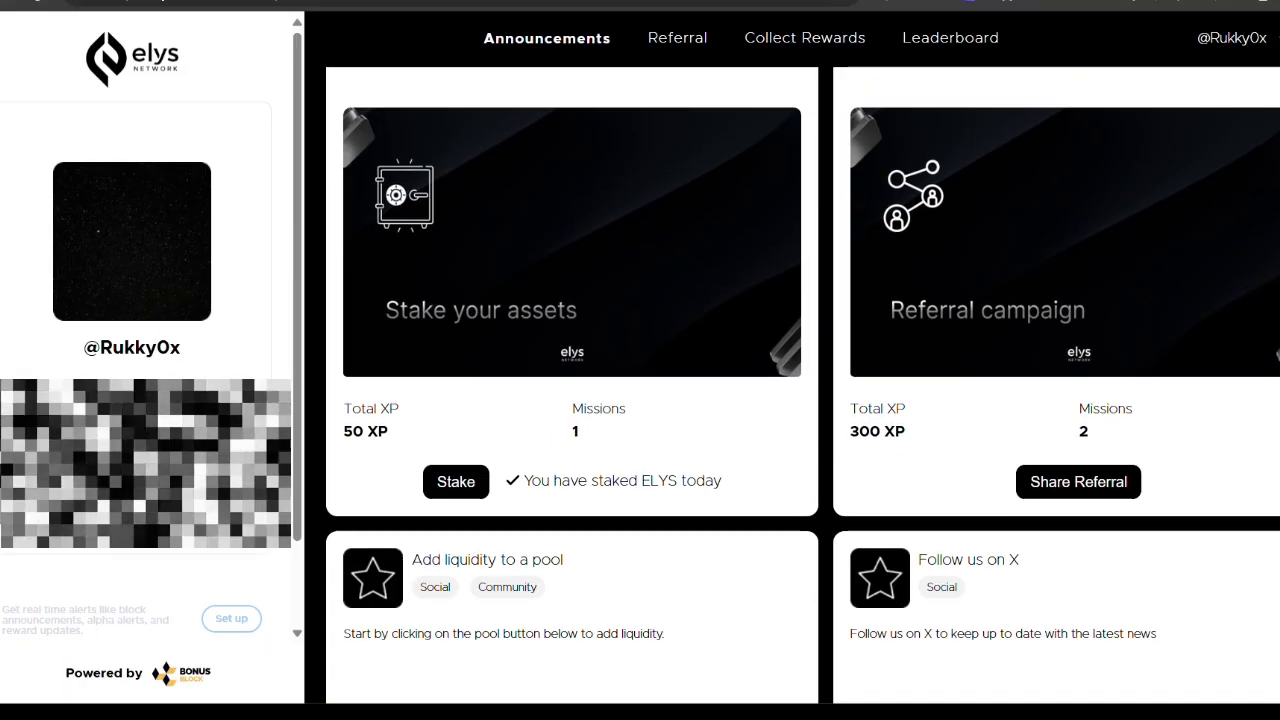
scroll(800, 385, up, 5)
scroll(800, 385, up, 5)
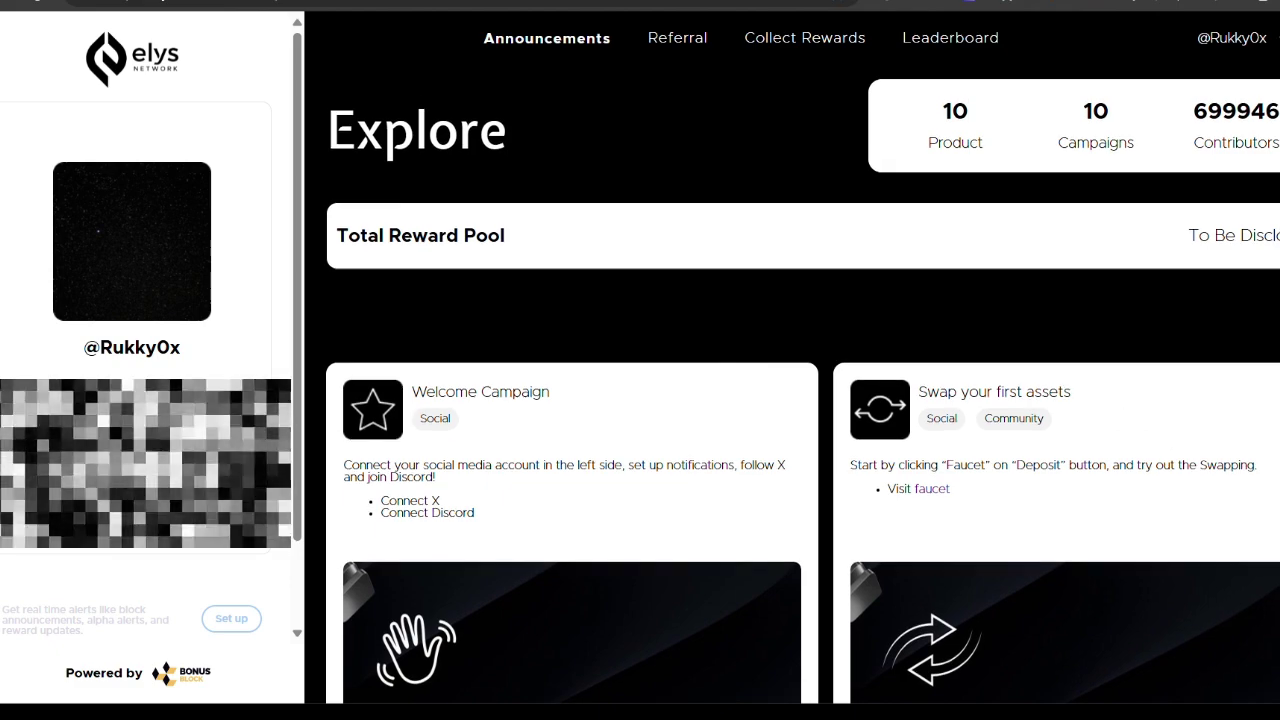
scroll(800, 385, down, 2)
scroll(800, 385, up, 2)
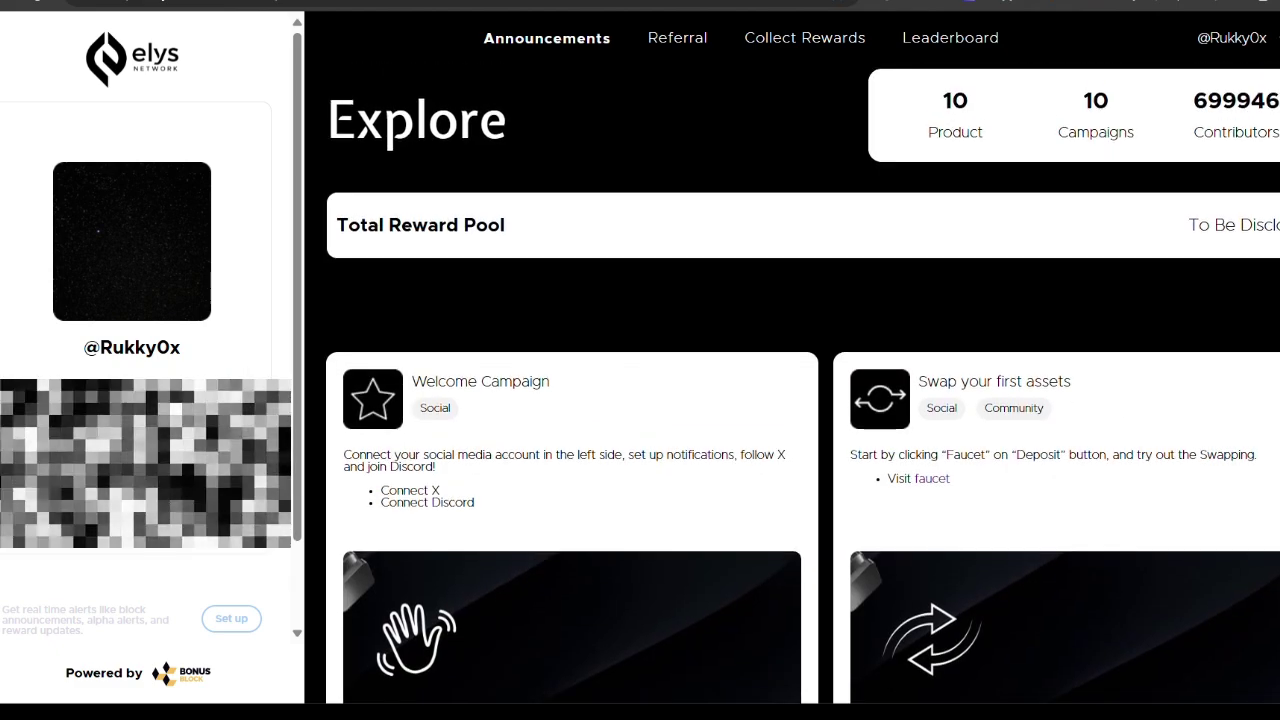
scroll(800, 385, down, 4)
scroll(800, 385, up, 3)
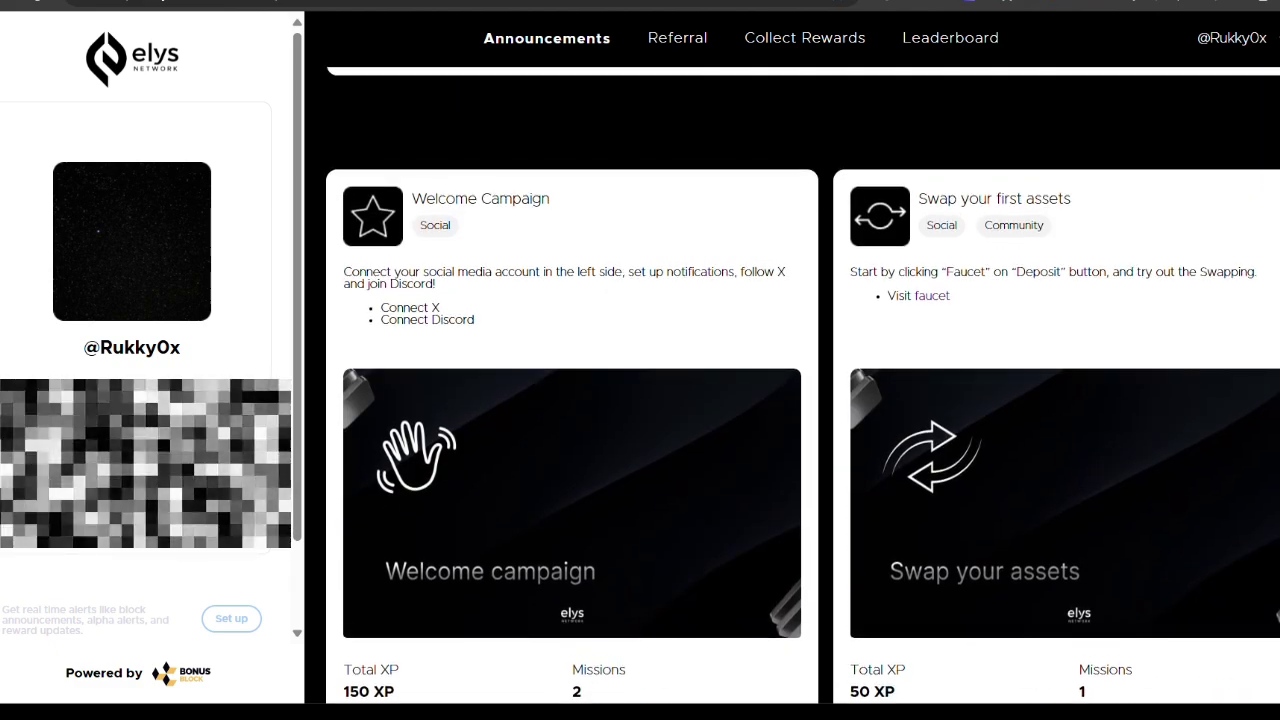
scroll(800, 385, down, 1)
scroll(800, 385, down, 1)
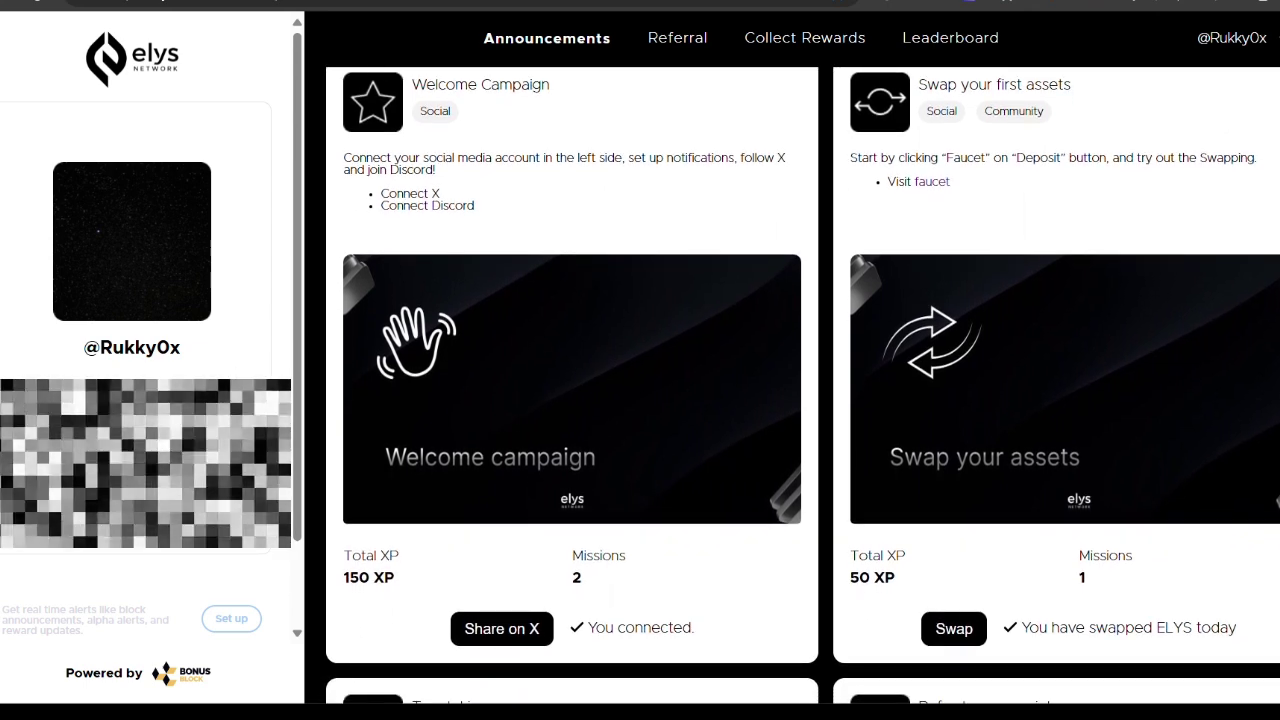
scroll(800, 385, down, 2)
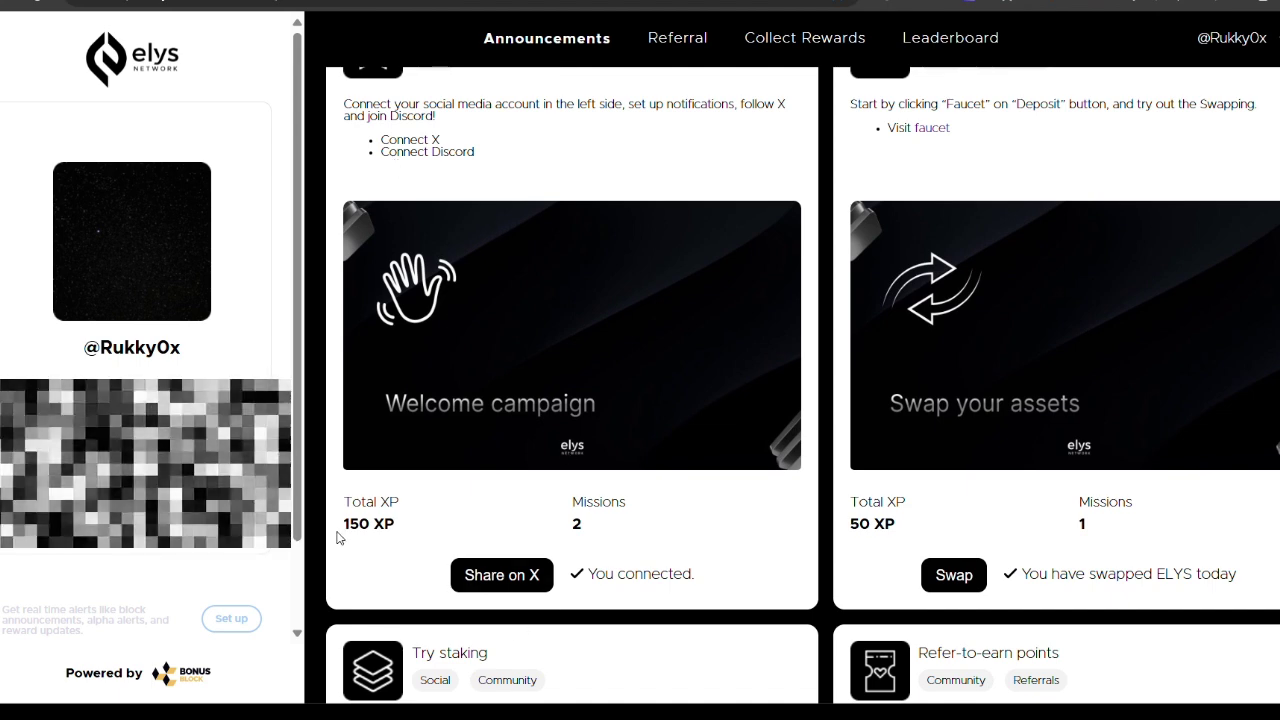
drag(388, 528, 334, 532)
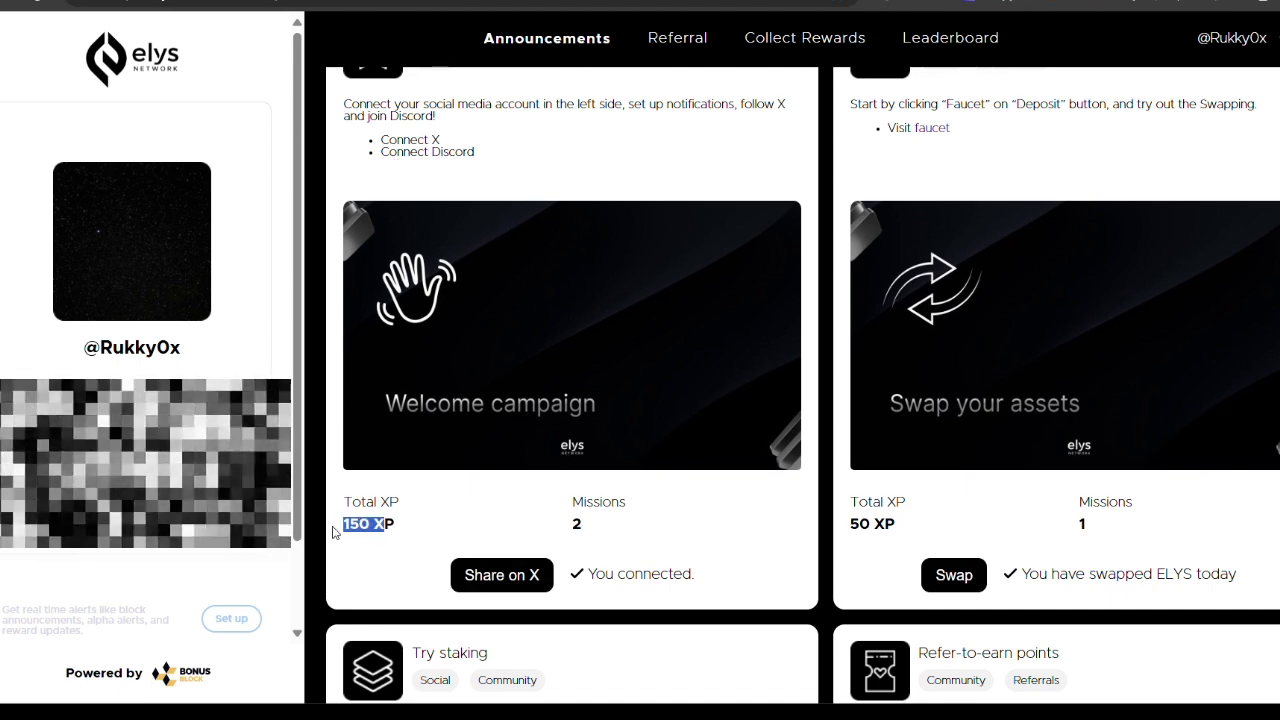
click(506, 506)
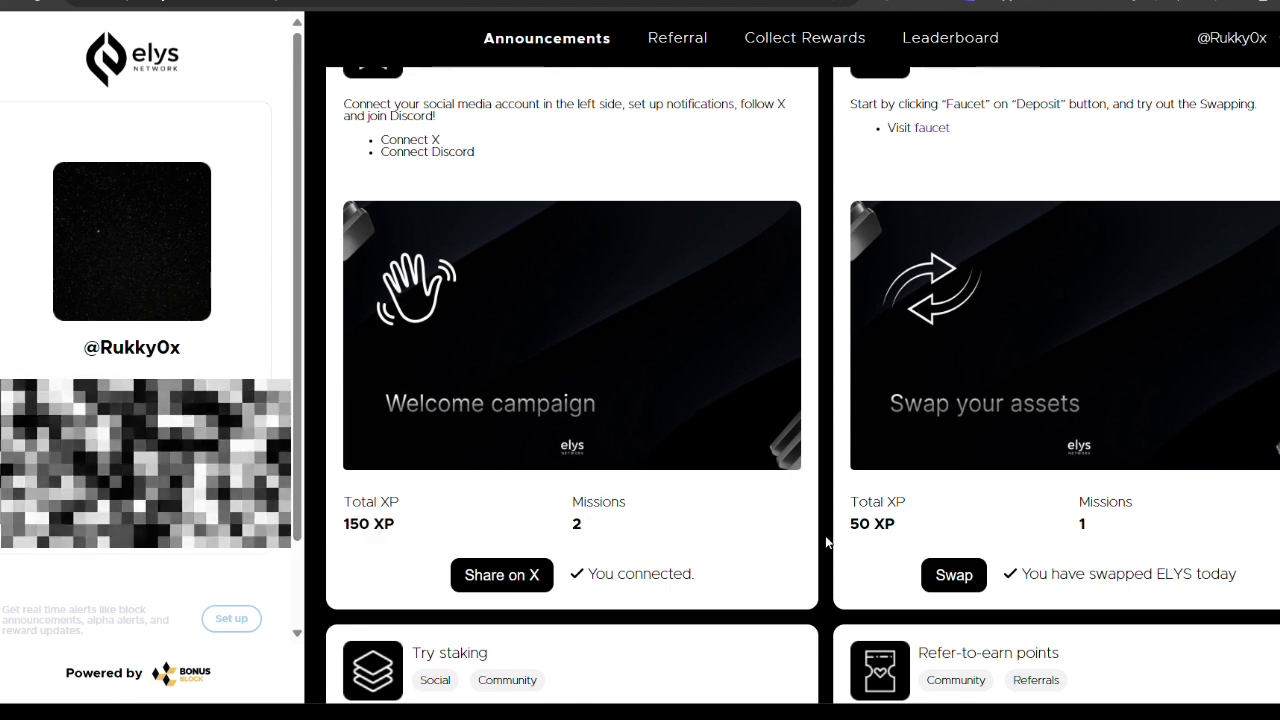
Step: Open the swap page from the "Swap your first assets" mission, close it and check the mission's completion status
click(955, 577)
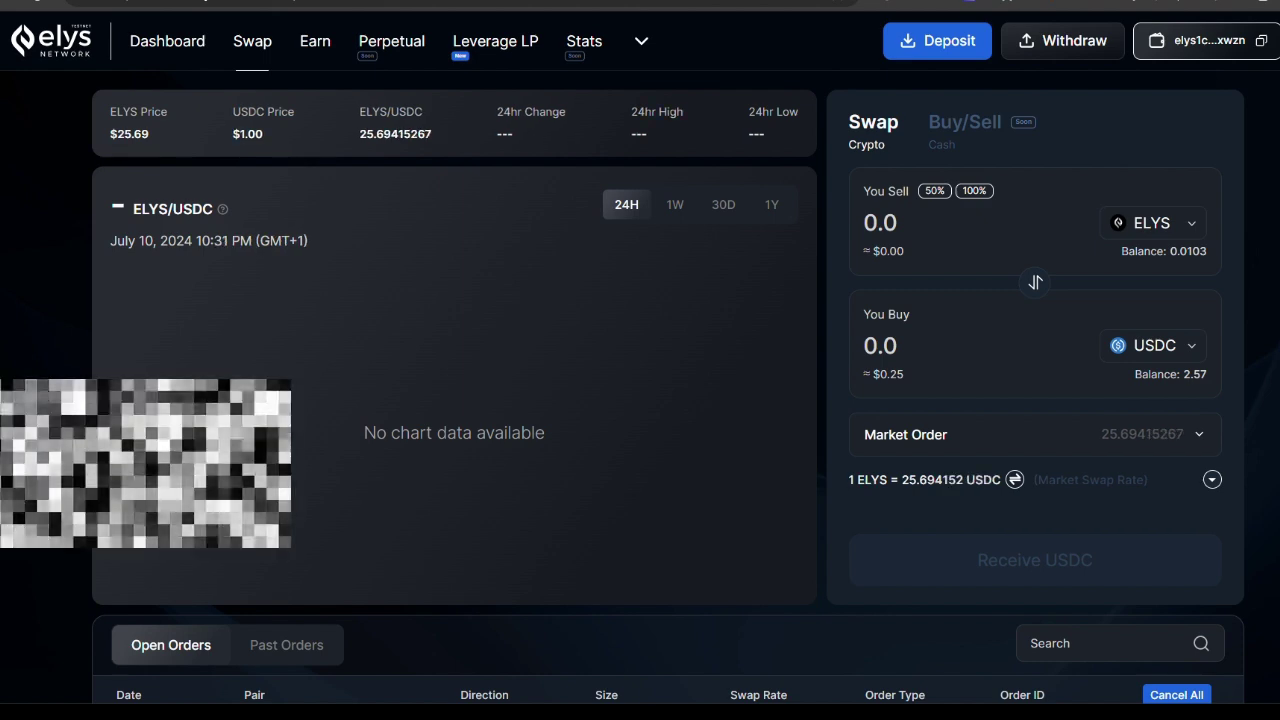
key(ctrl+w)
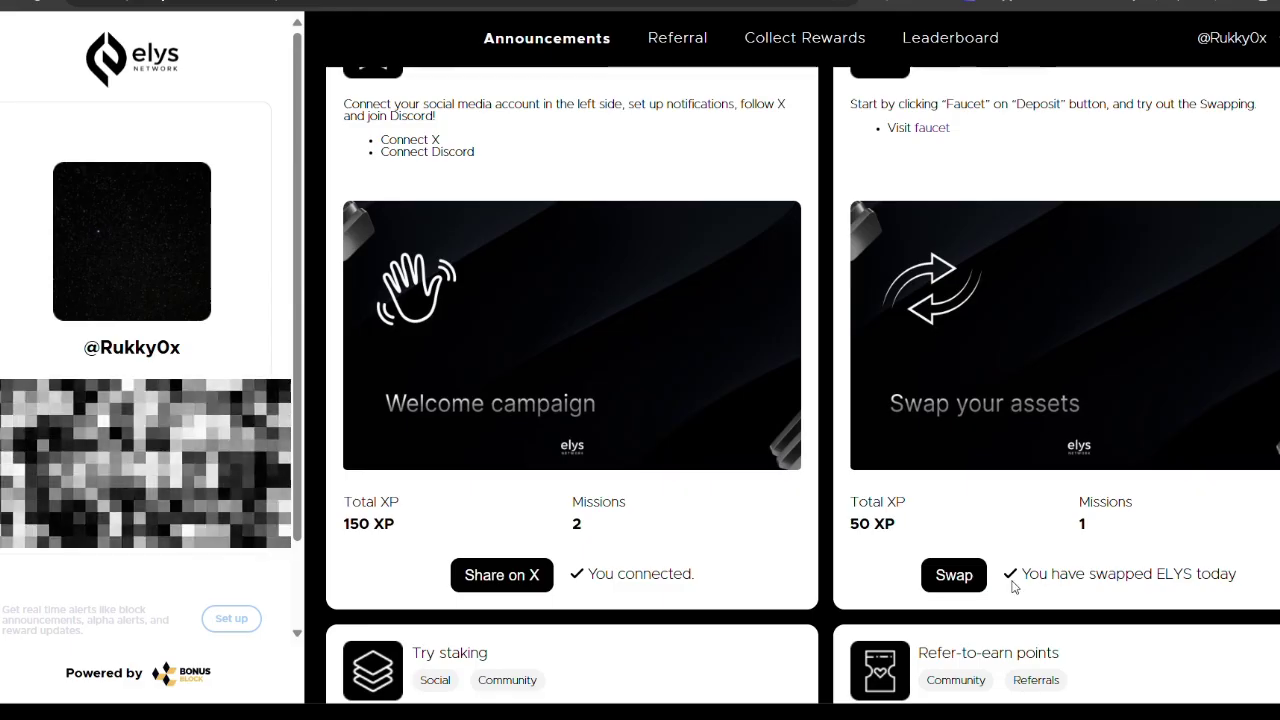
drag(1007, 585, 1085, 580)
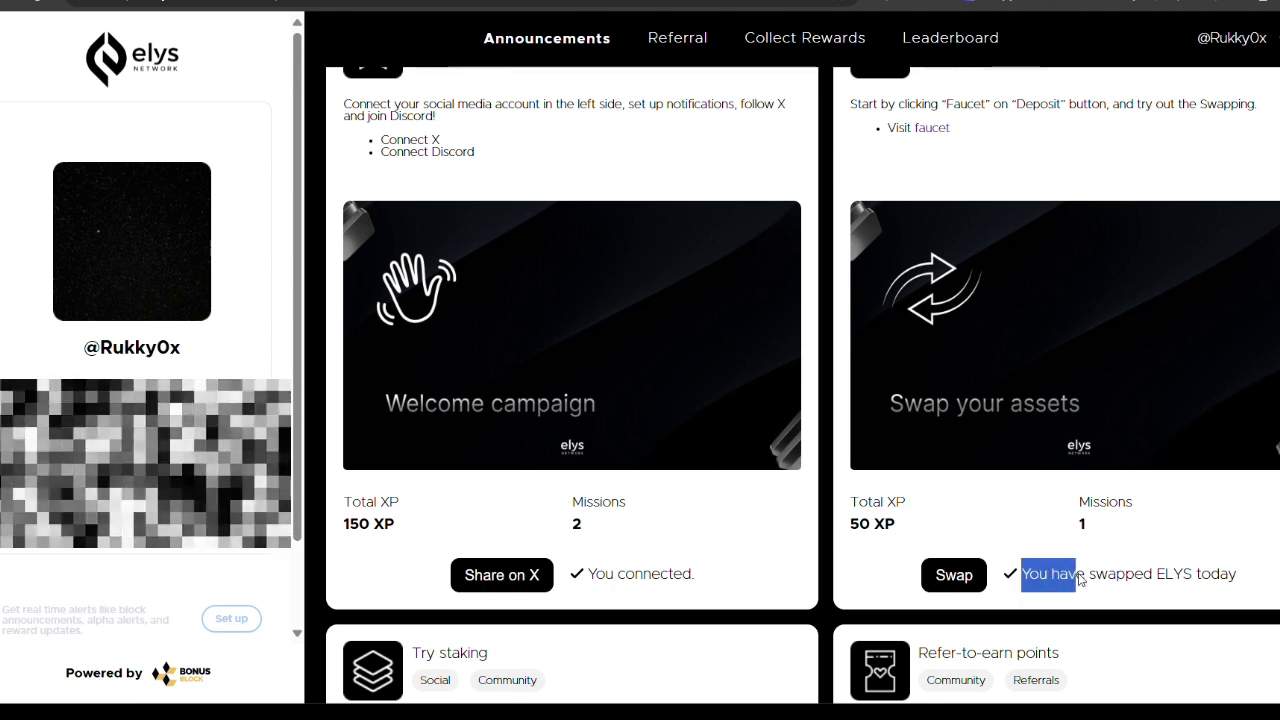
click(1007, 583)
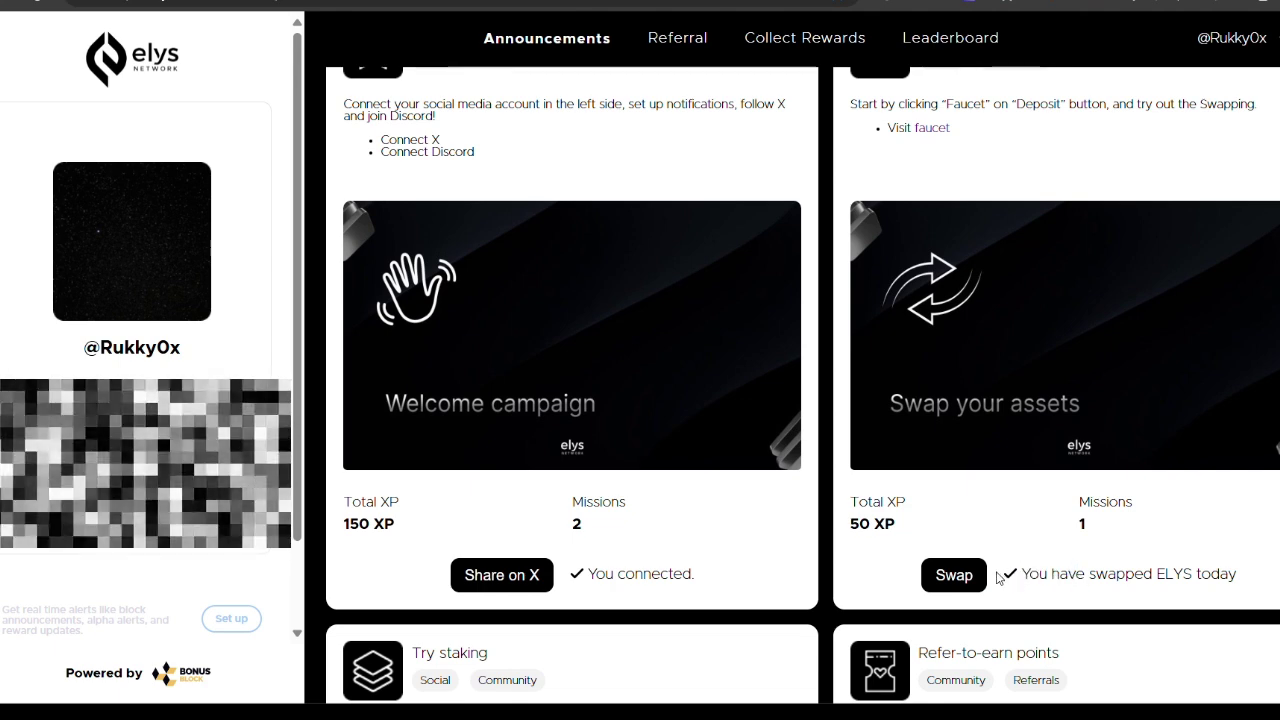
drag(1006, 582, 1250, 577)
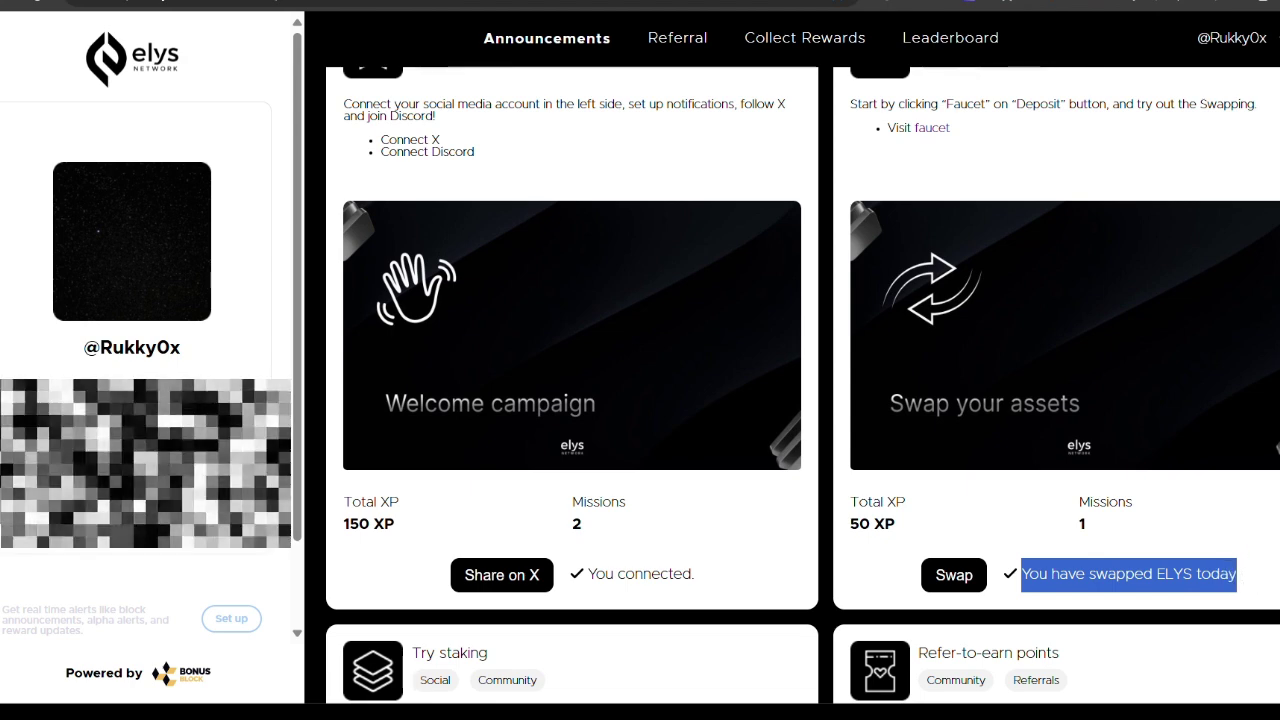
click(1251, 577)
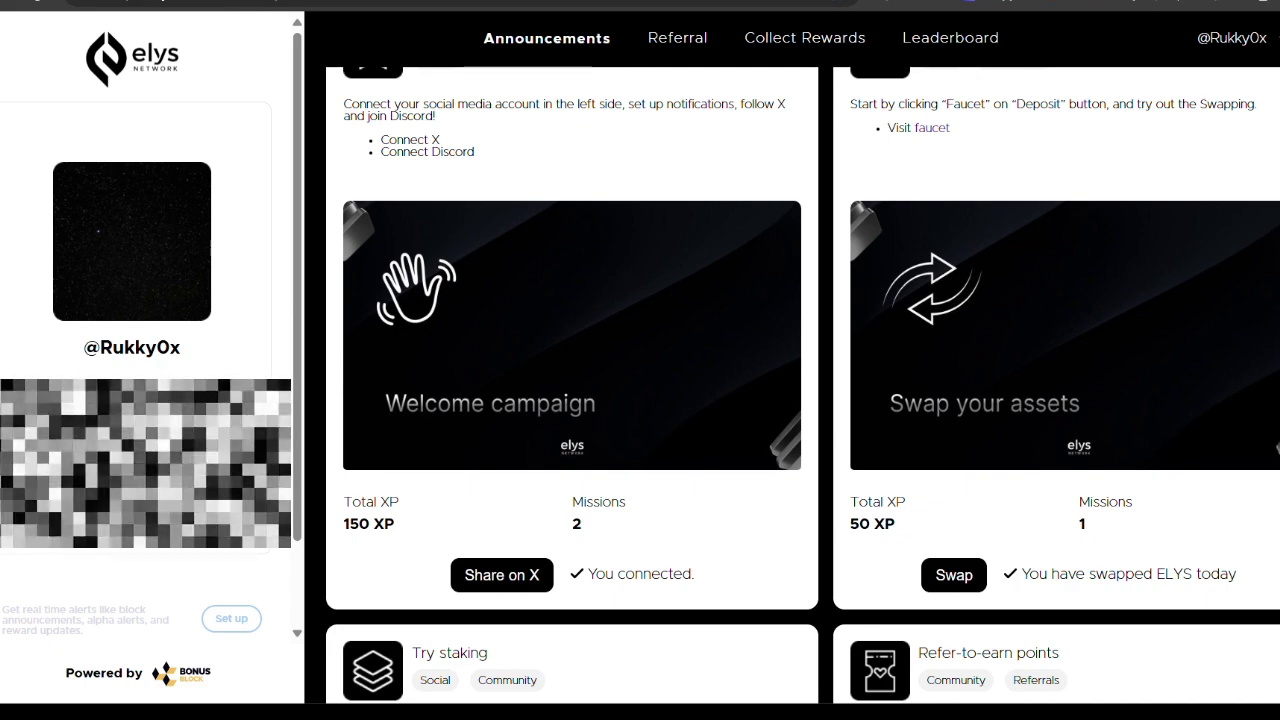
Step: Review the staking and add-liquidity missions, and open the Simple Staking page in the Elys Network app
scroll(800, 385, down, 3)
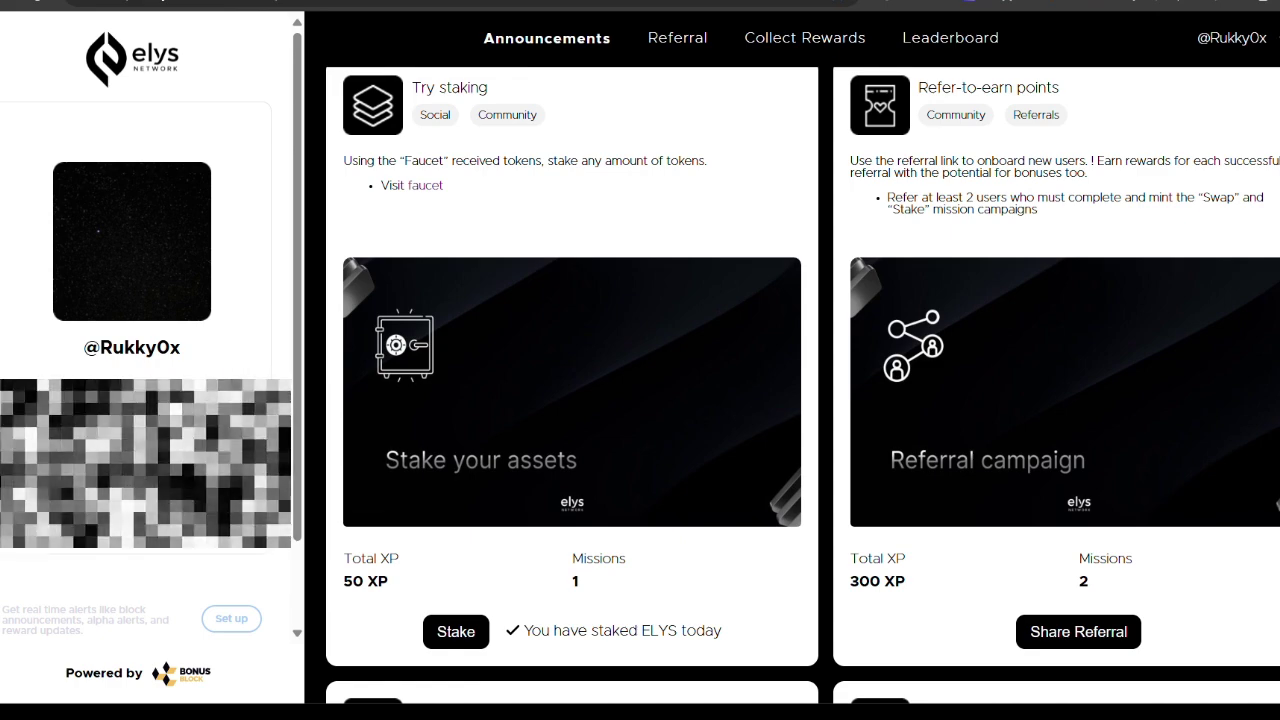
scroll(803, 385, down, 5)
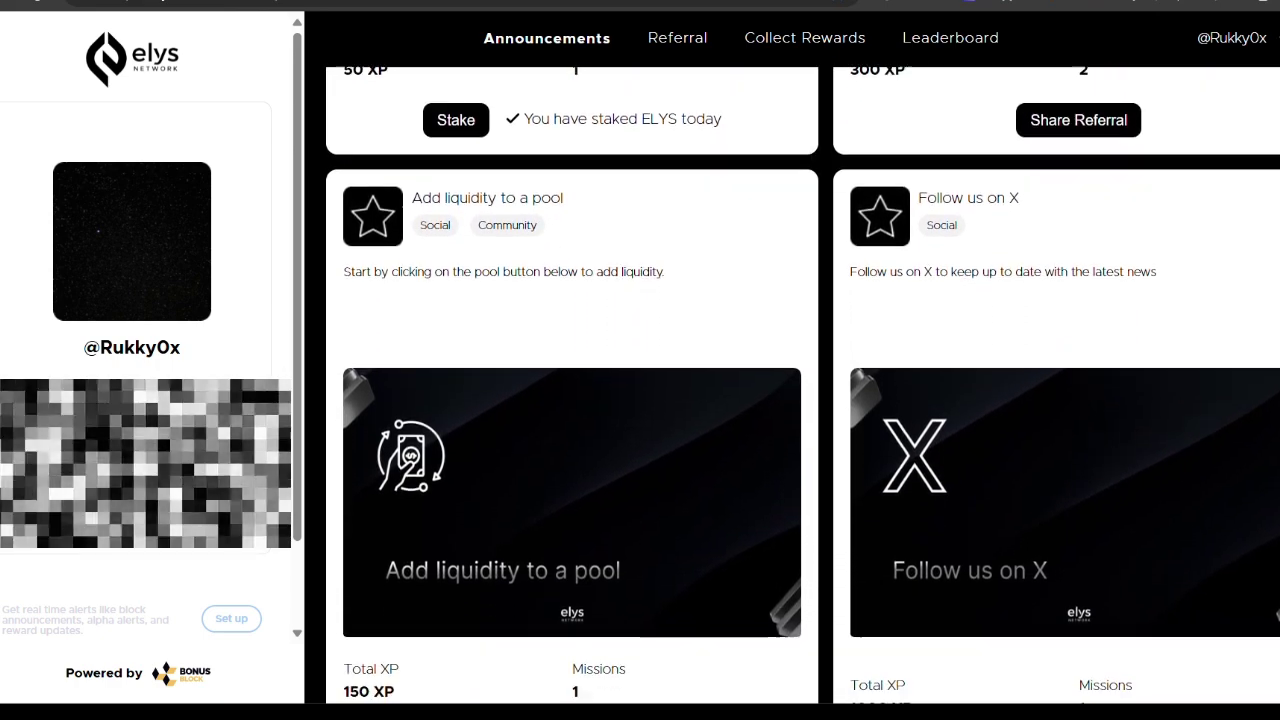
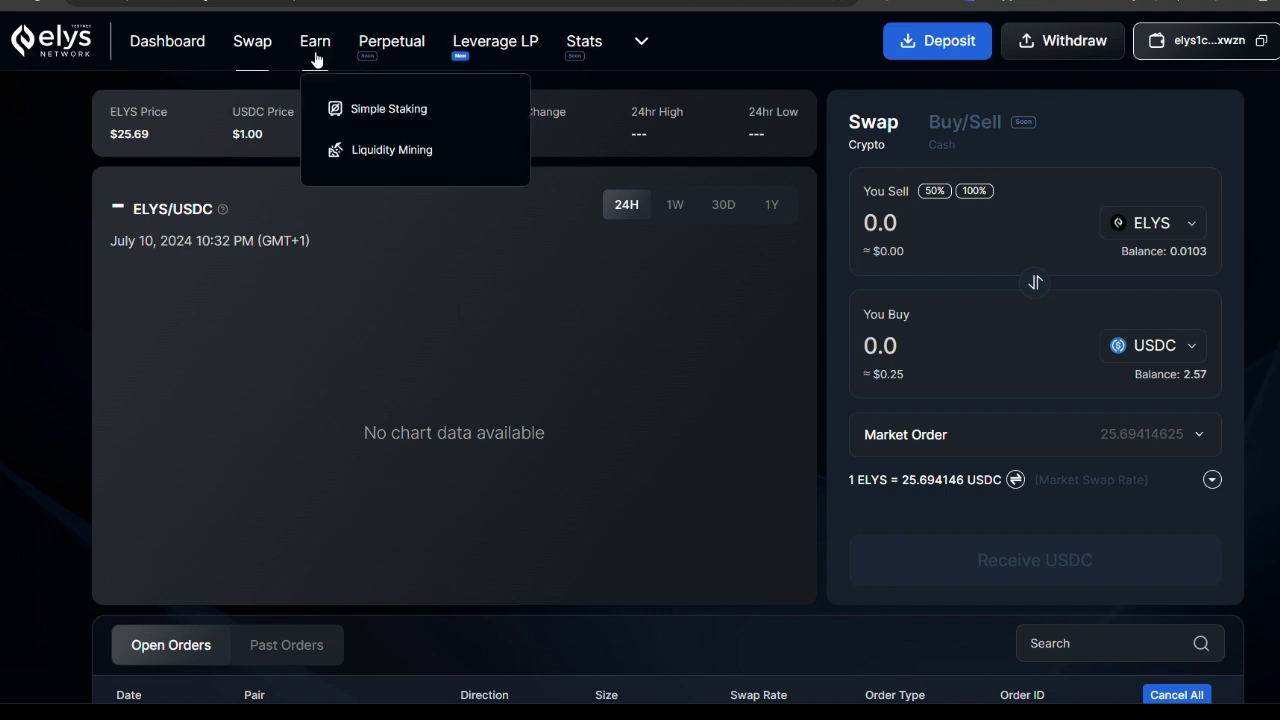
click(391, 128)
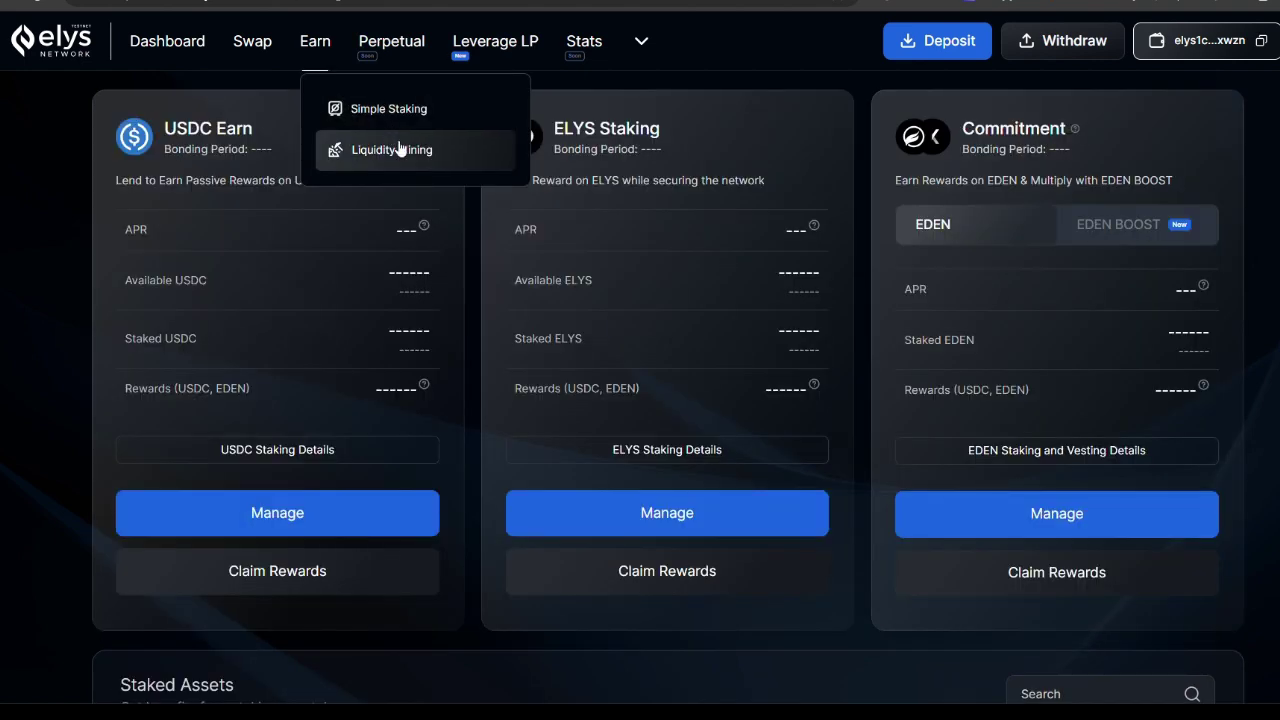
Step: Examine the ELYS-USDC pool's TVL under Liquidity Mining and return to the campaign page
click(396, 146)
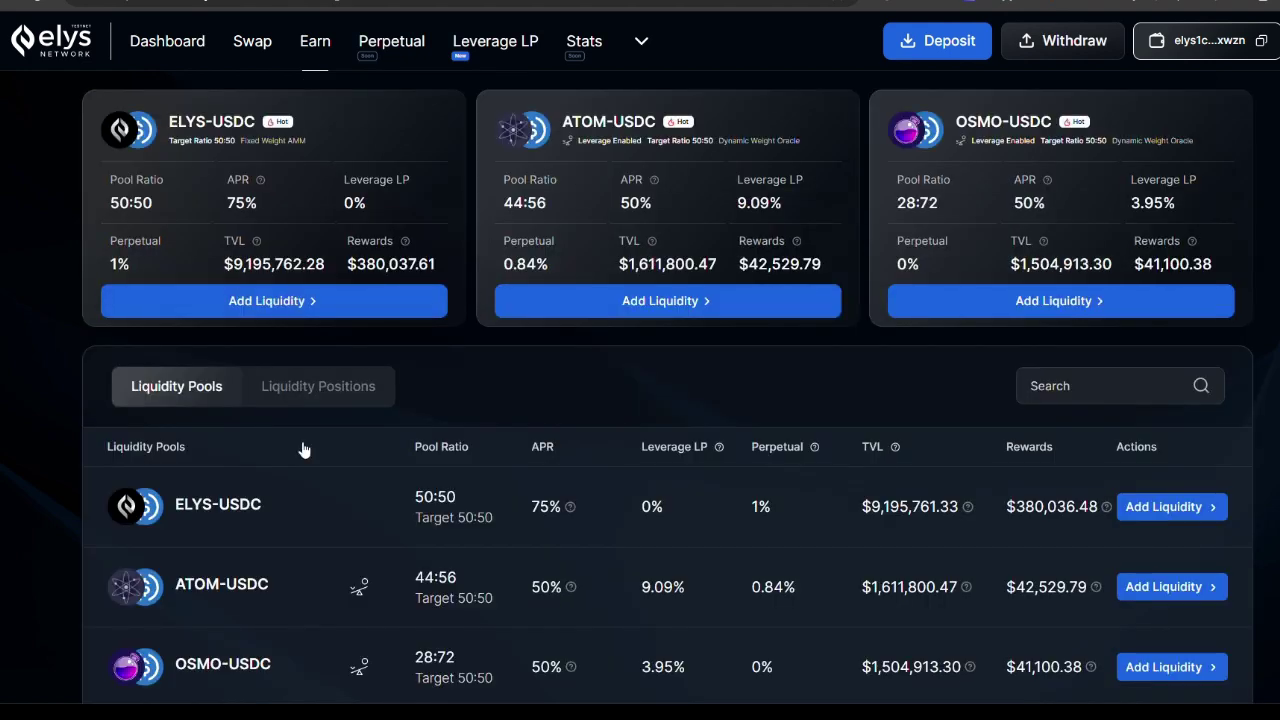
scroll(260, 506, down, 3)
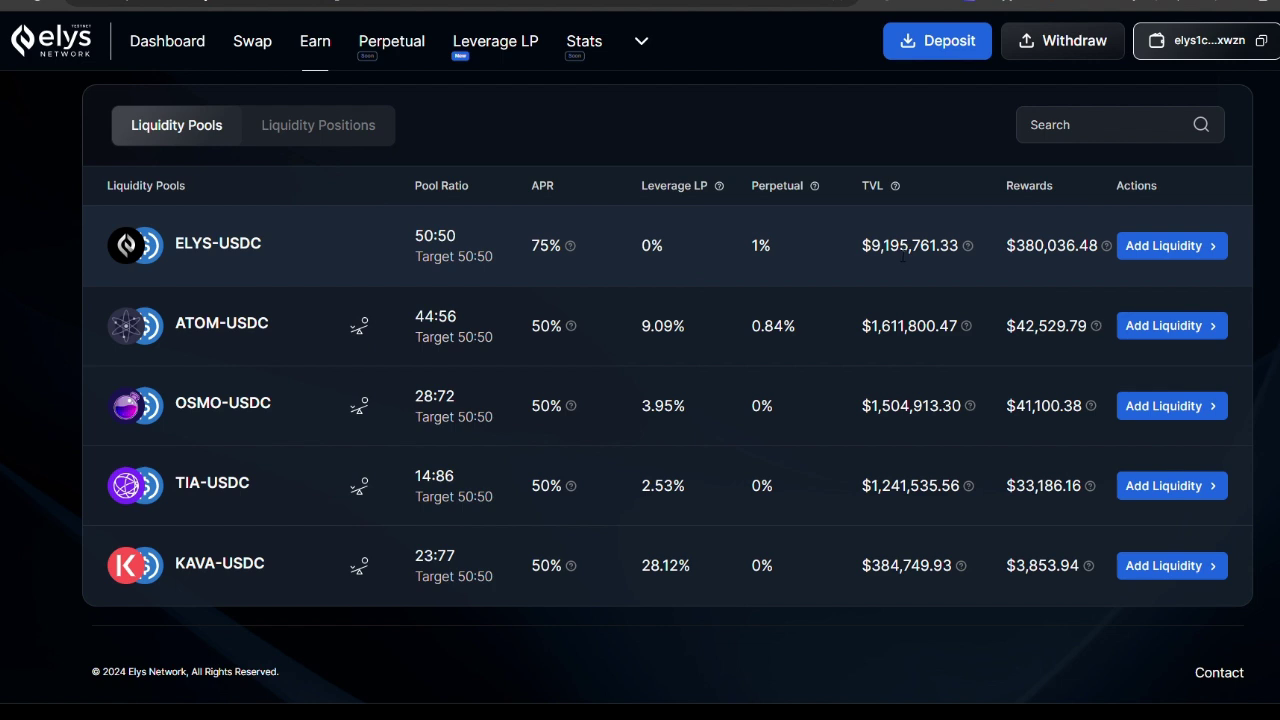
drag(866, 254, 973, 240)
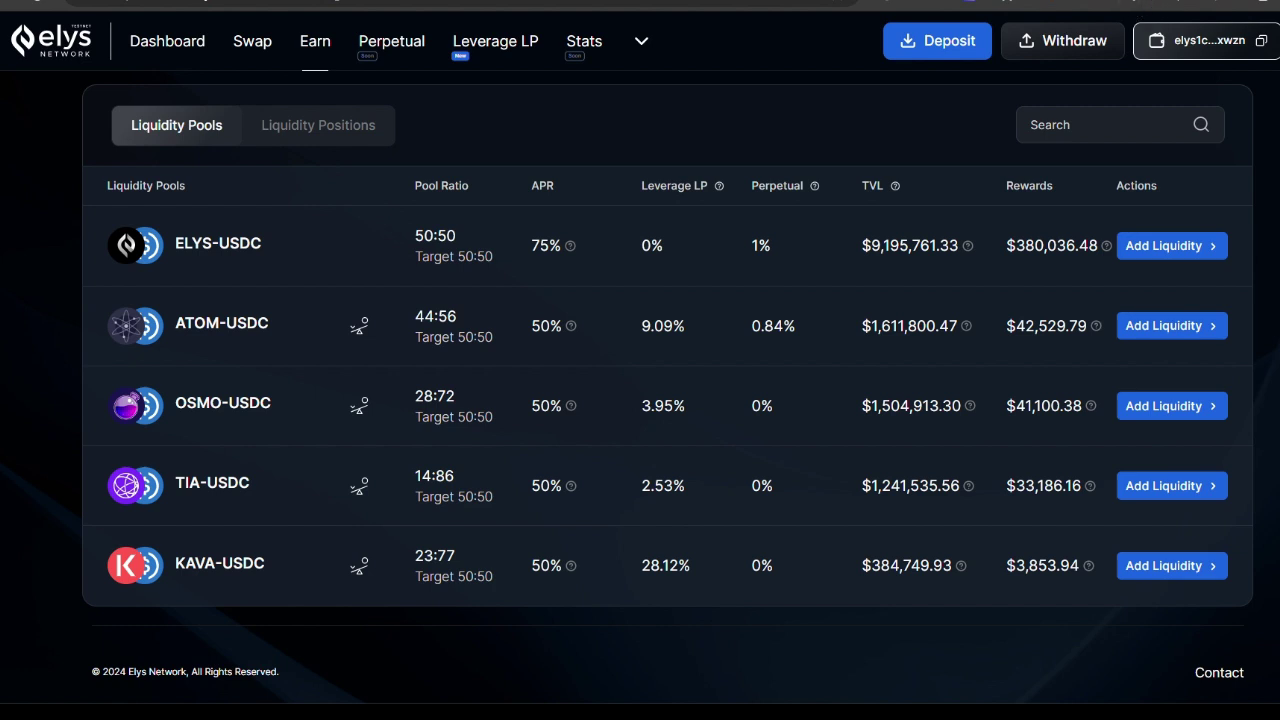
key(ctrl+Tab)
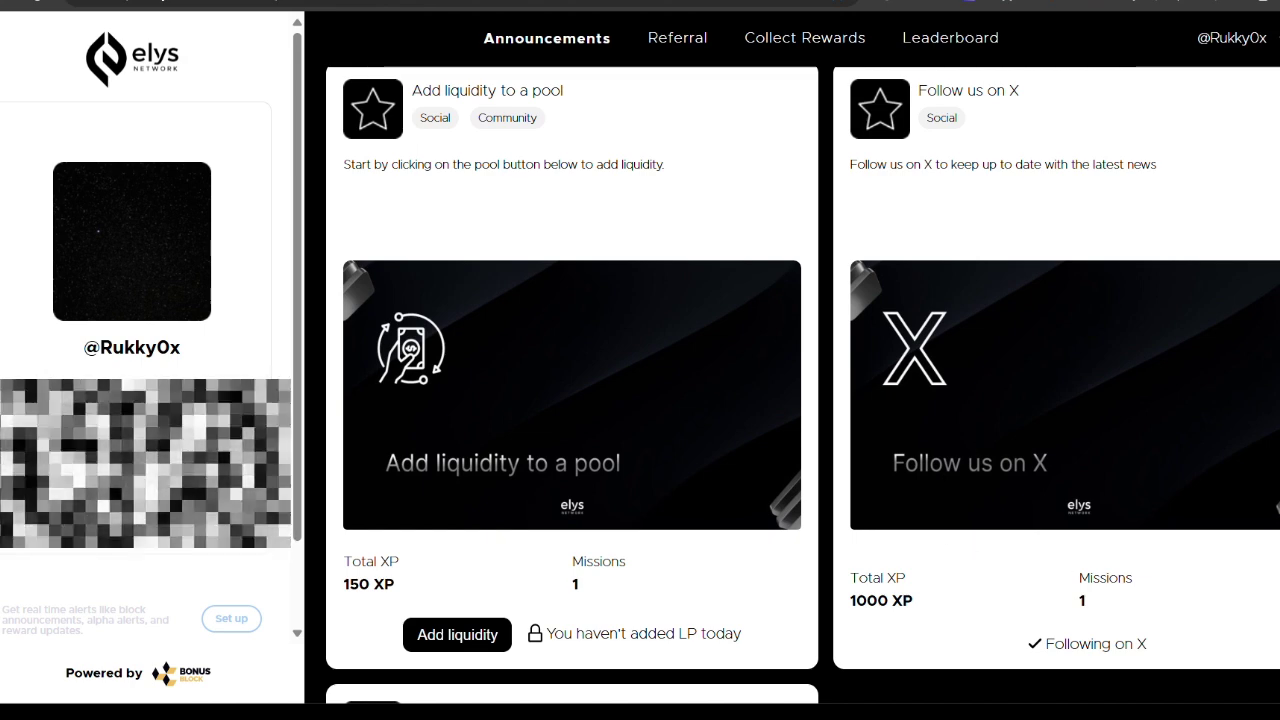
Step: Review the remaining campaign cards, including the X and Instagram follow missions, and return to the Explore overview
scroll(800, 400, down, 6)
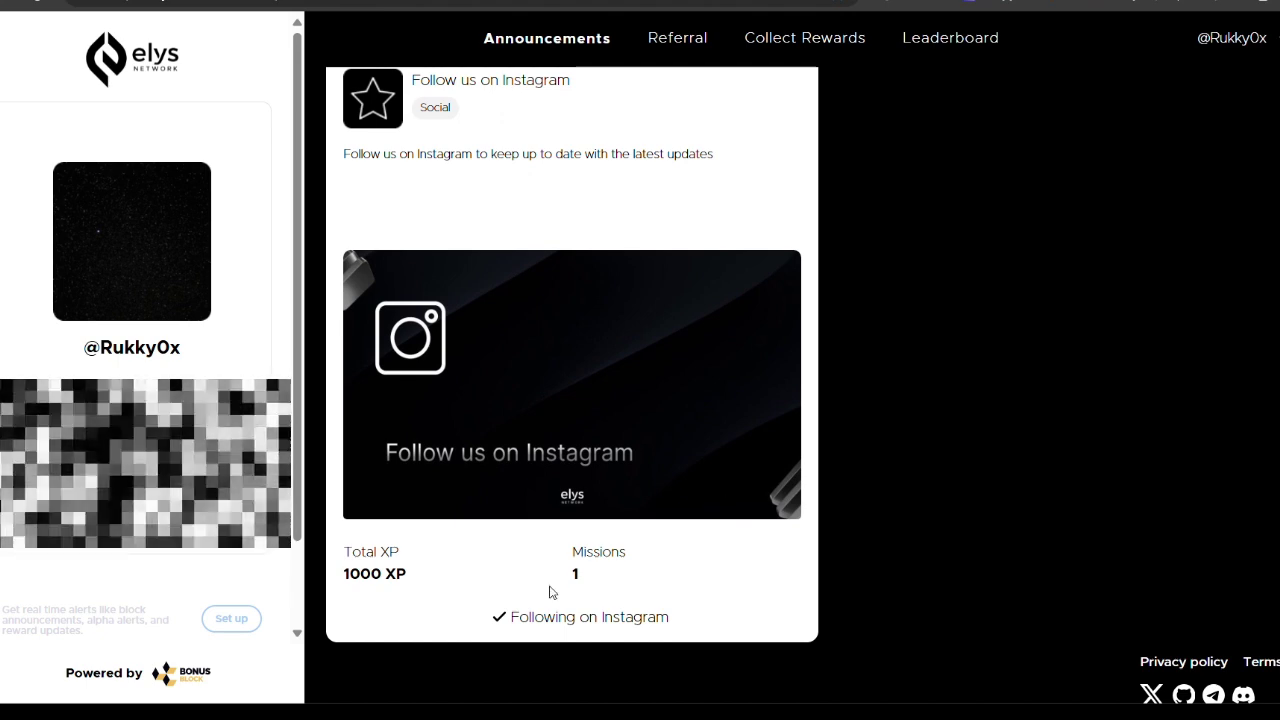
scroll(903, 537, up, 5)
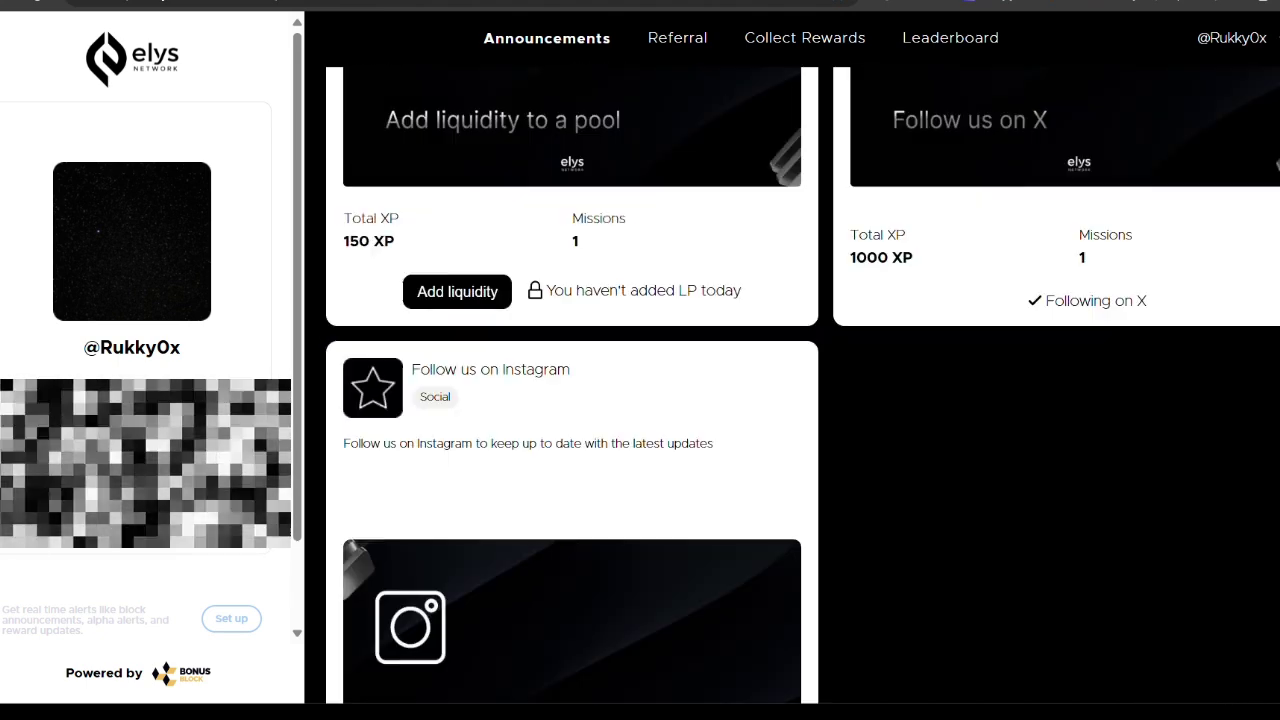
scroll(800, 400, up, 5)
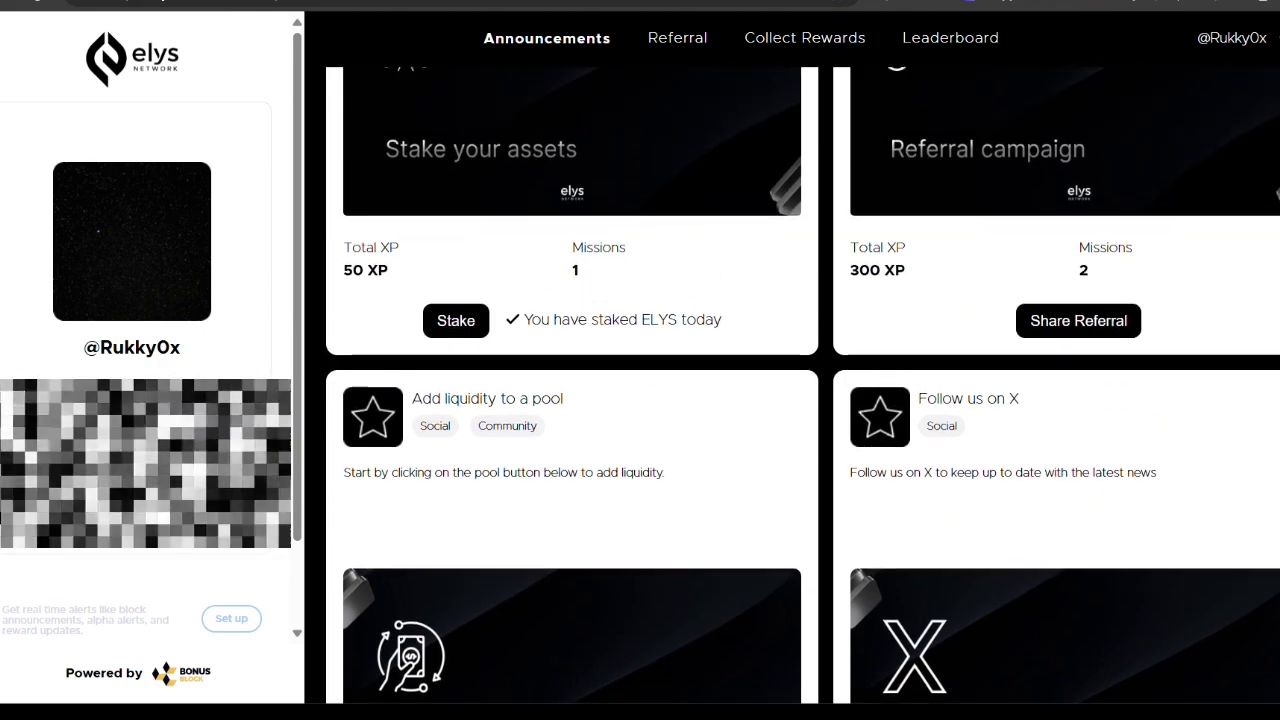
scroll(800, 400, down, 1)
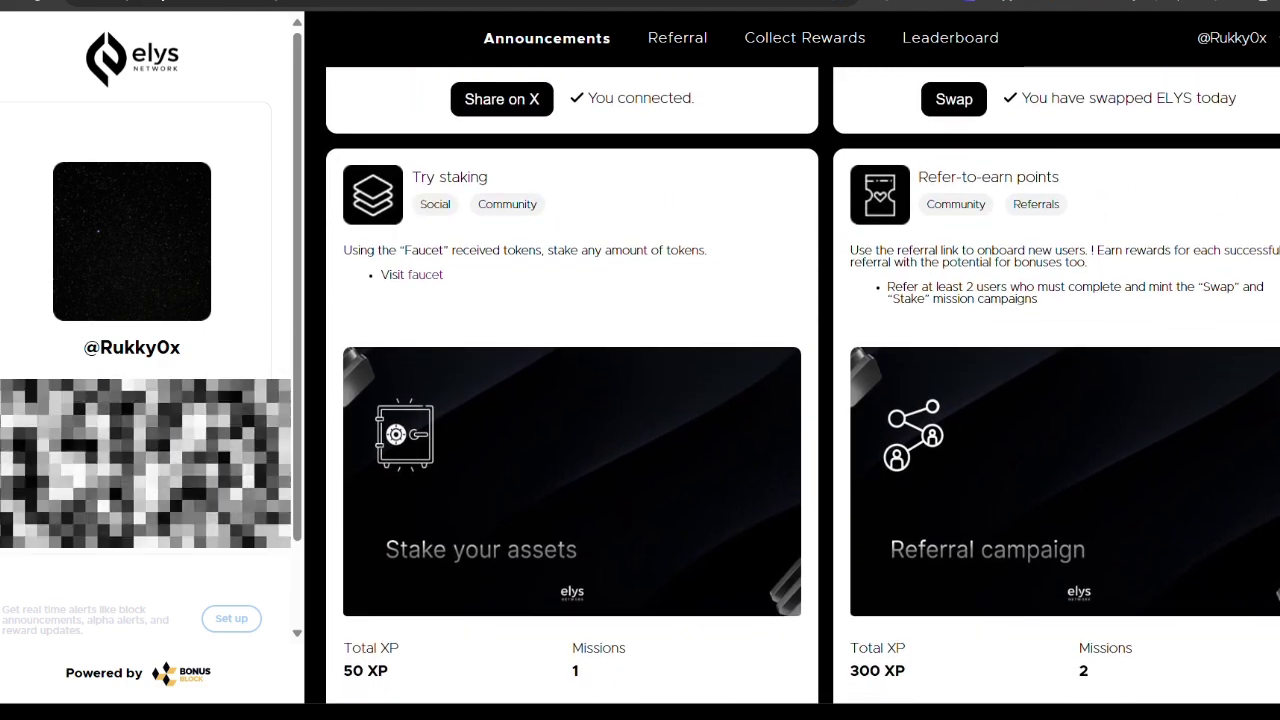
scroll(800, 400, up, 8)
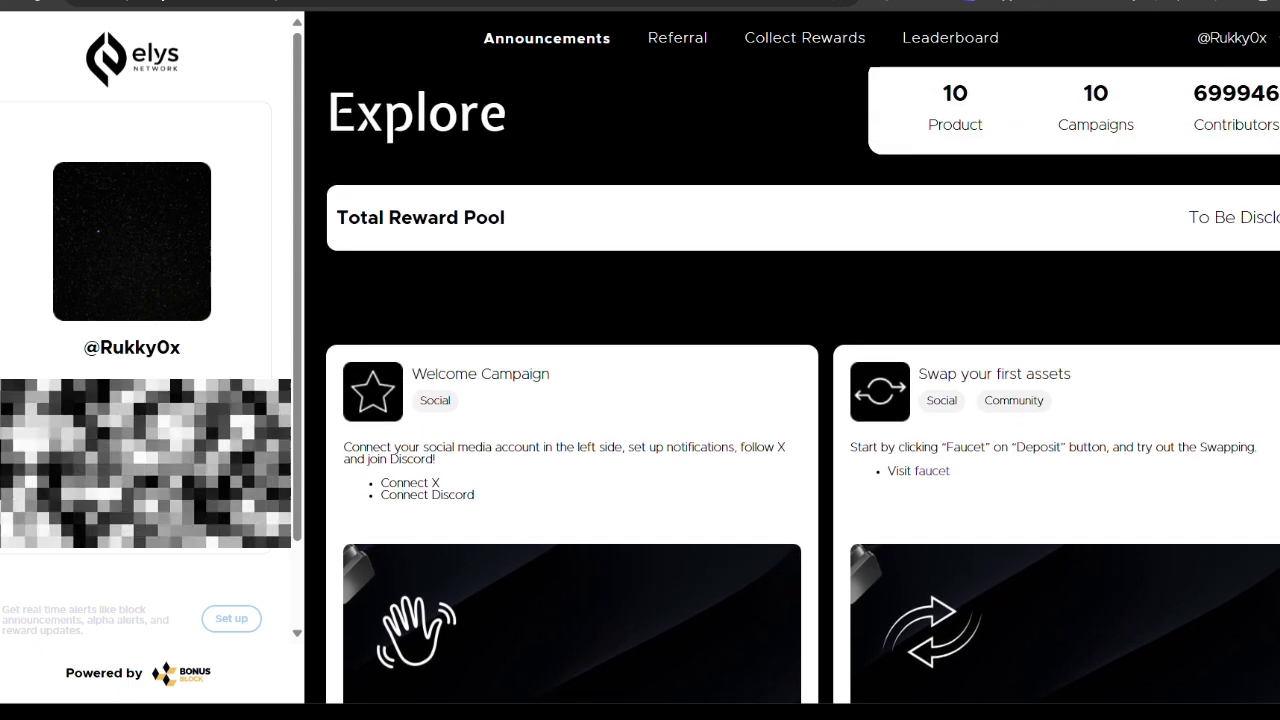
scroll(800, 400, up, 2)
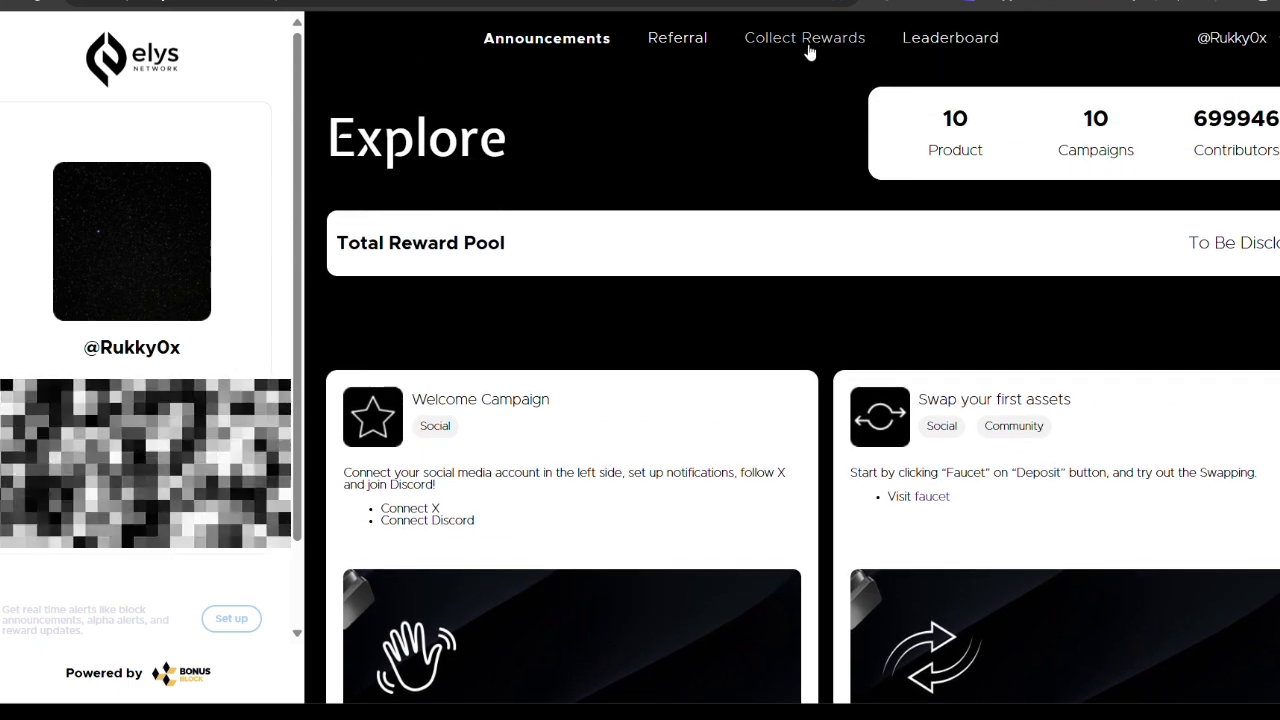
Step: Open the campaign Leaderboard and check the account's own XP total
click(962, 42)
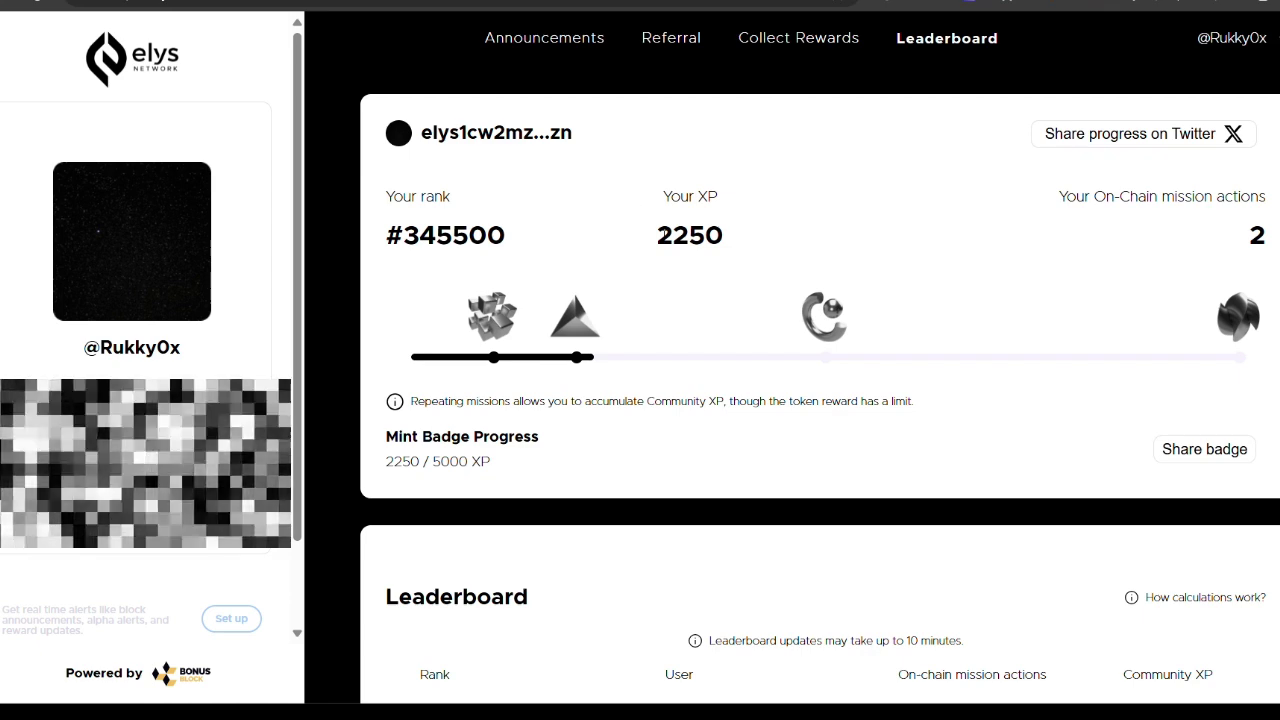
drag(655, 234, 737, 235)
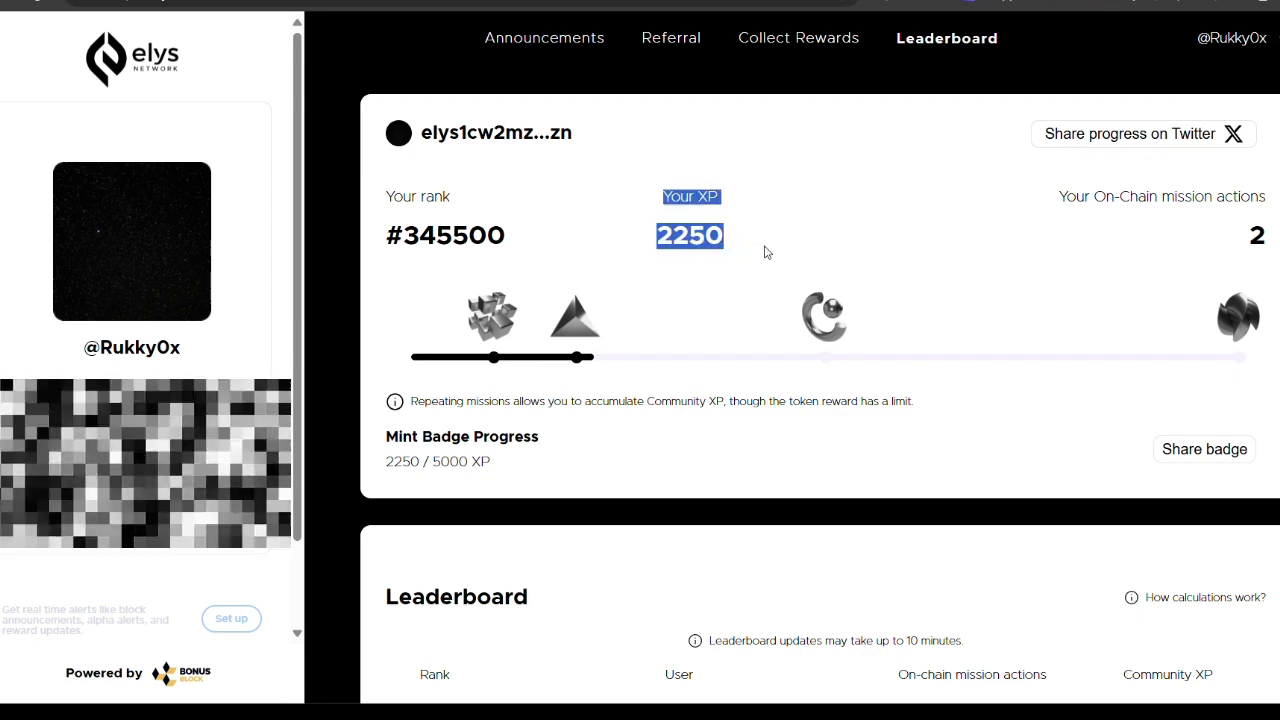
click(985, 237)
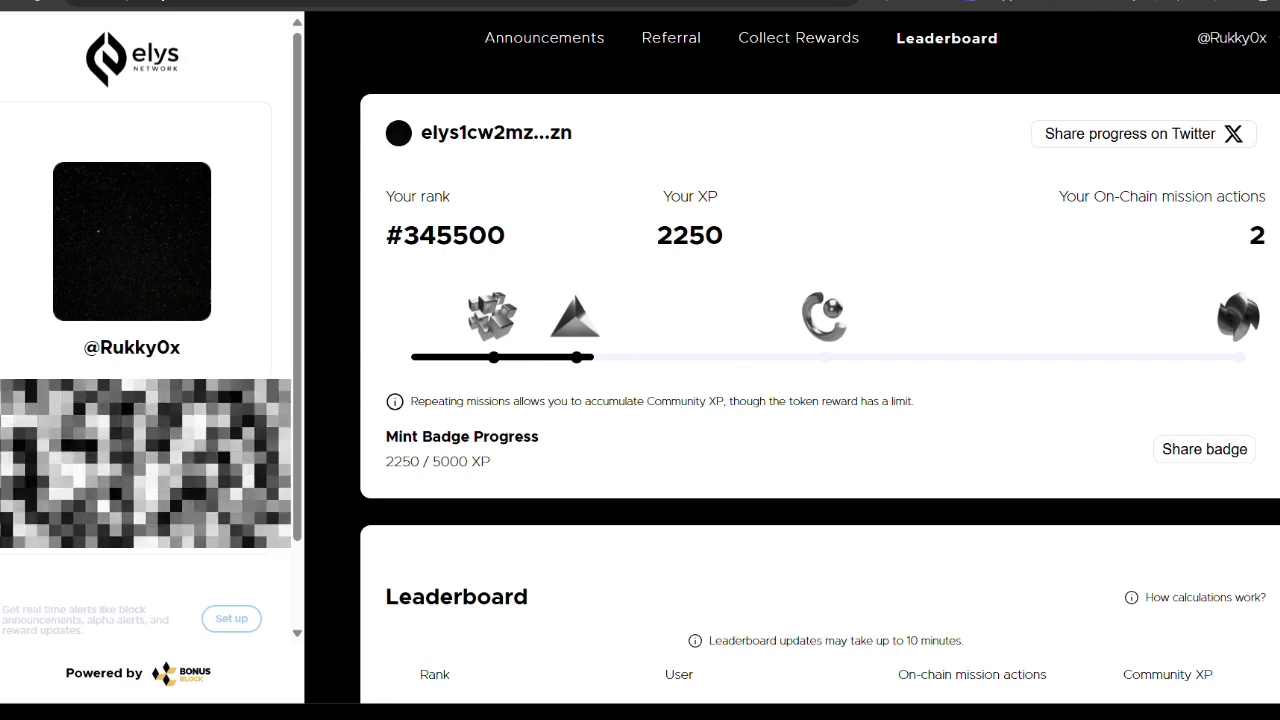
Step: Examine the leaderboard ranking of users by on-chain mission actions and Community XP
scroll(820, 400, down, 5)
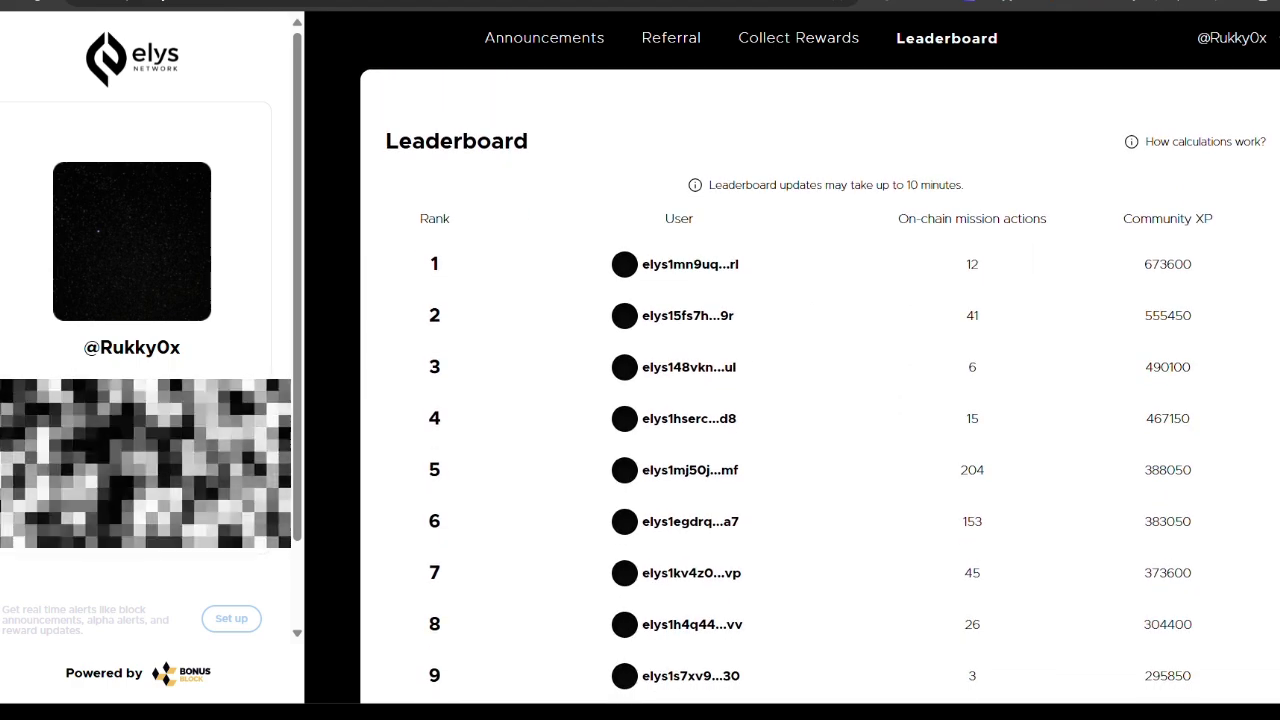
scroll(820, 400, down, 5)
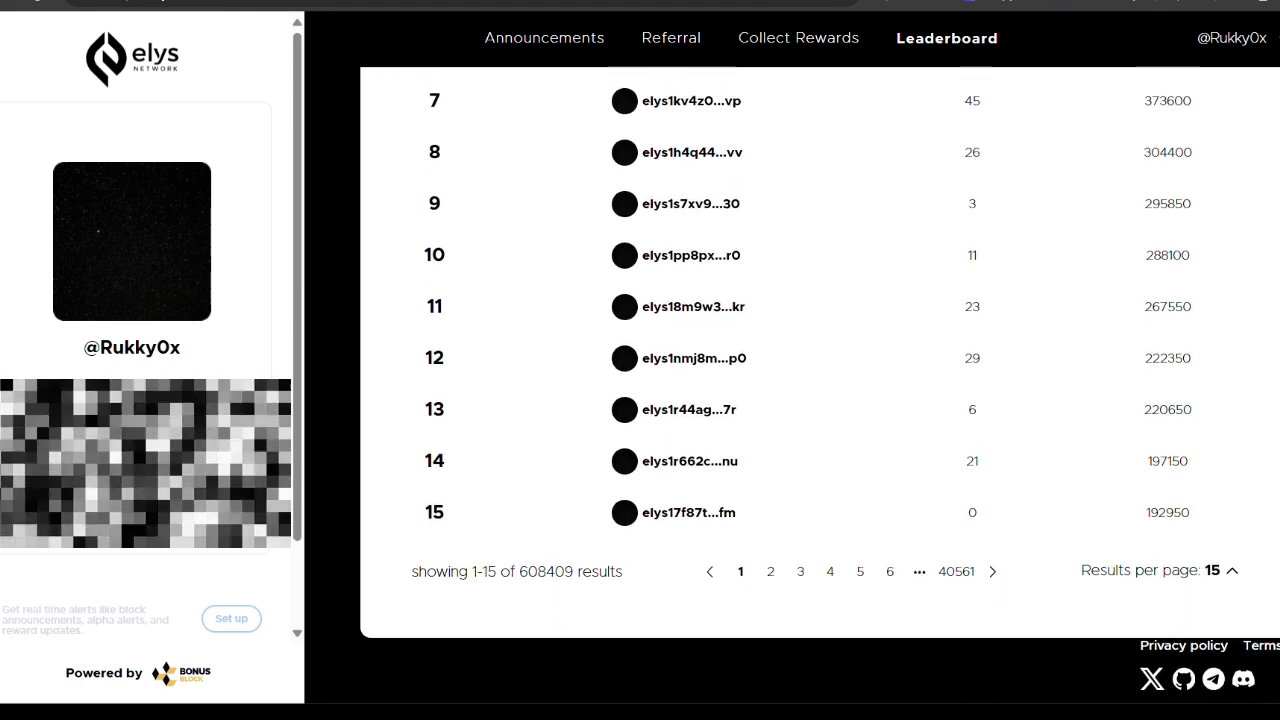
scroll(820, 400, up, 4)
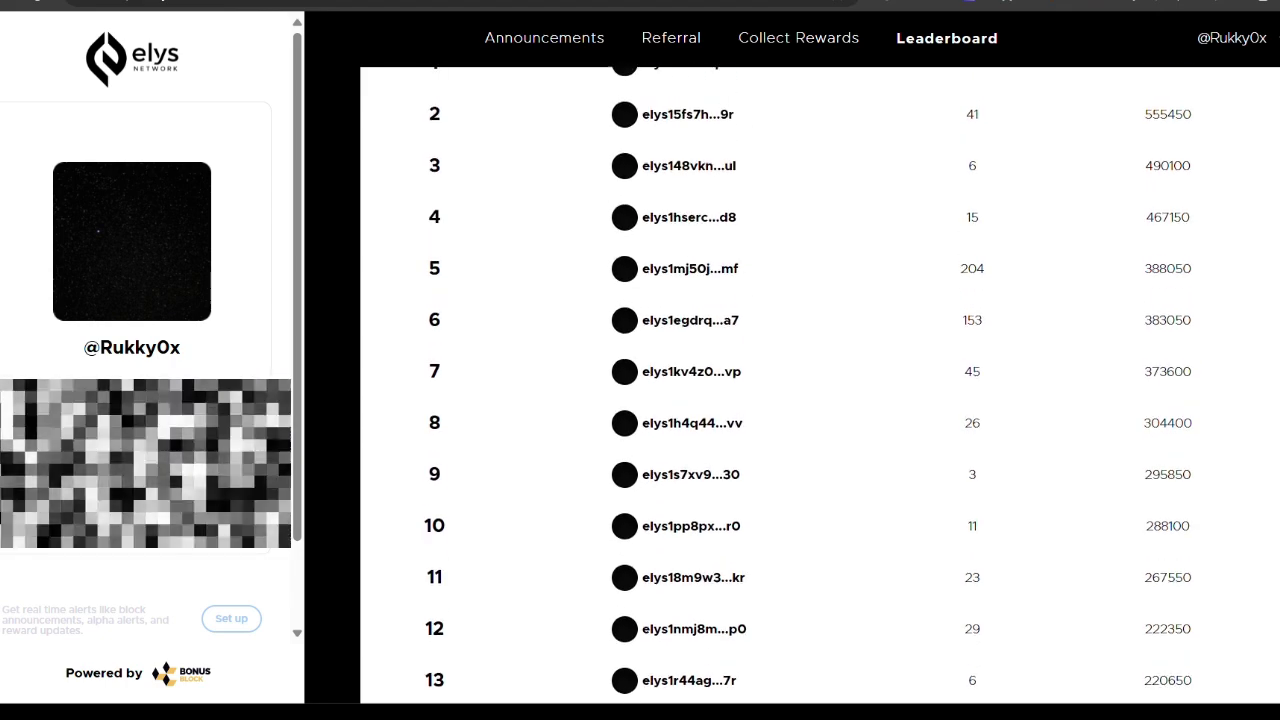
scroll(820, 400, up, 1)
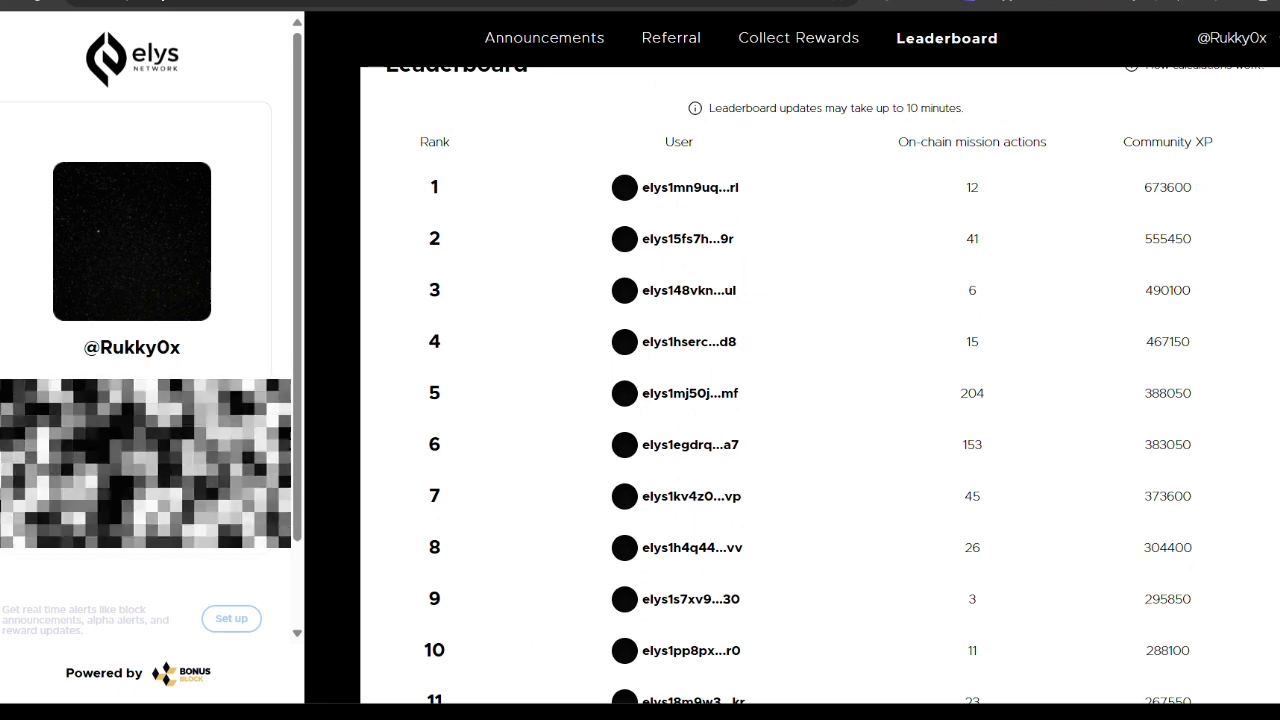
scroll(820, 400, up, 2)
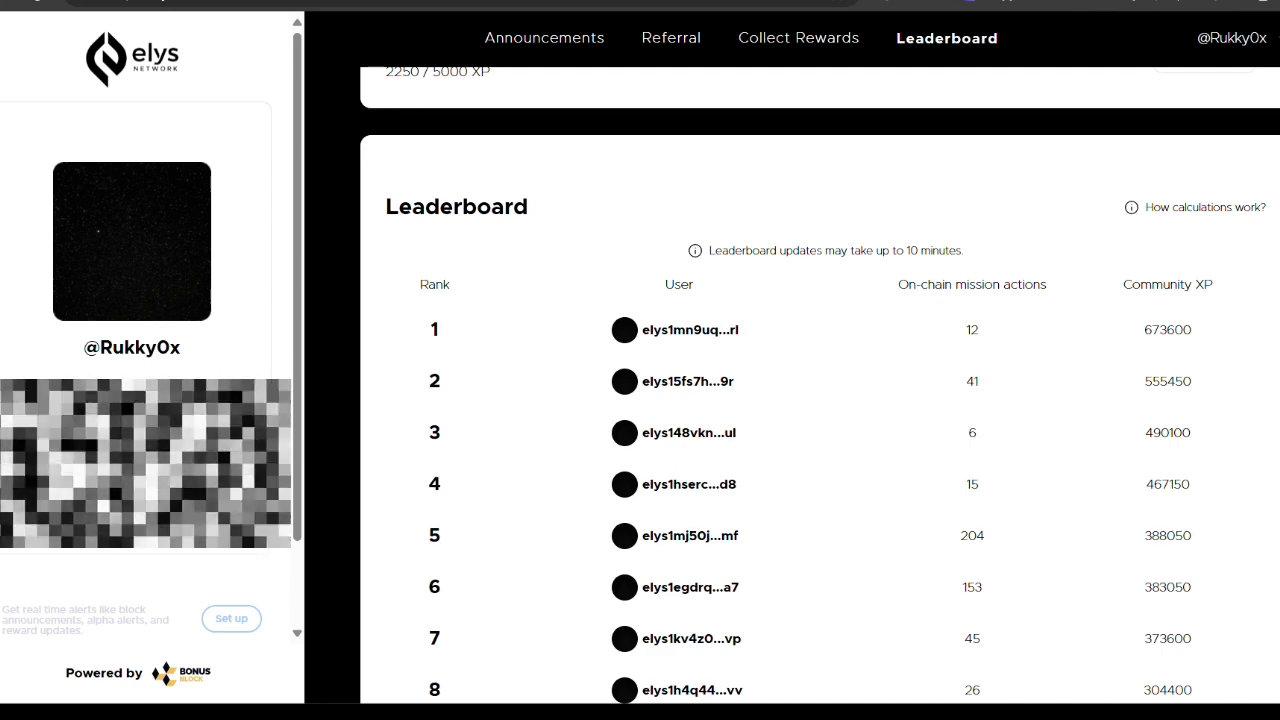
scroll(820, 385, up, 1)
Step: Switch to the Elys Network app, view the Leverage LP pools, and open the portfolio Dashboard
scroll(820, 390, up, 3)
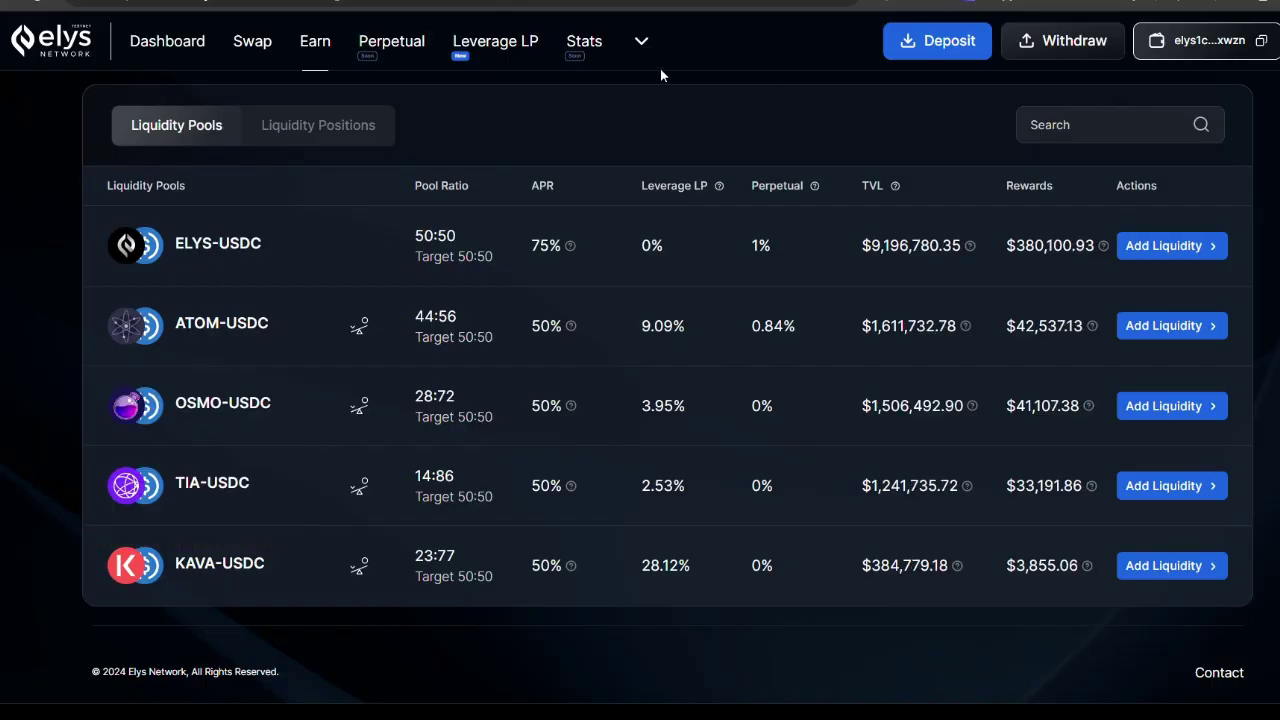
mouse_move(335, 62)
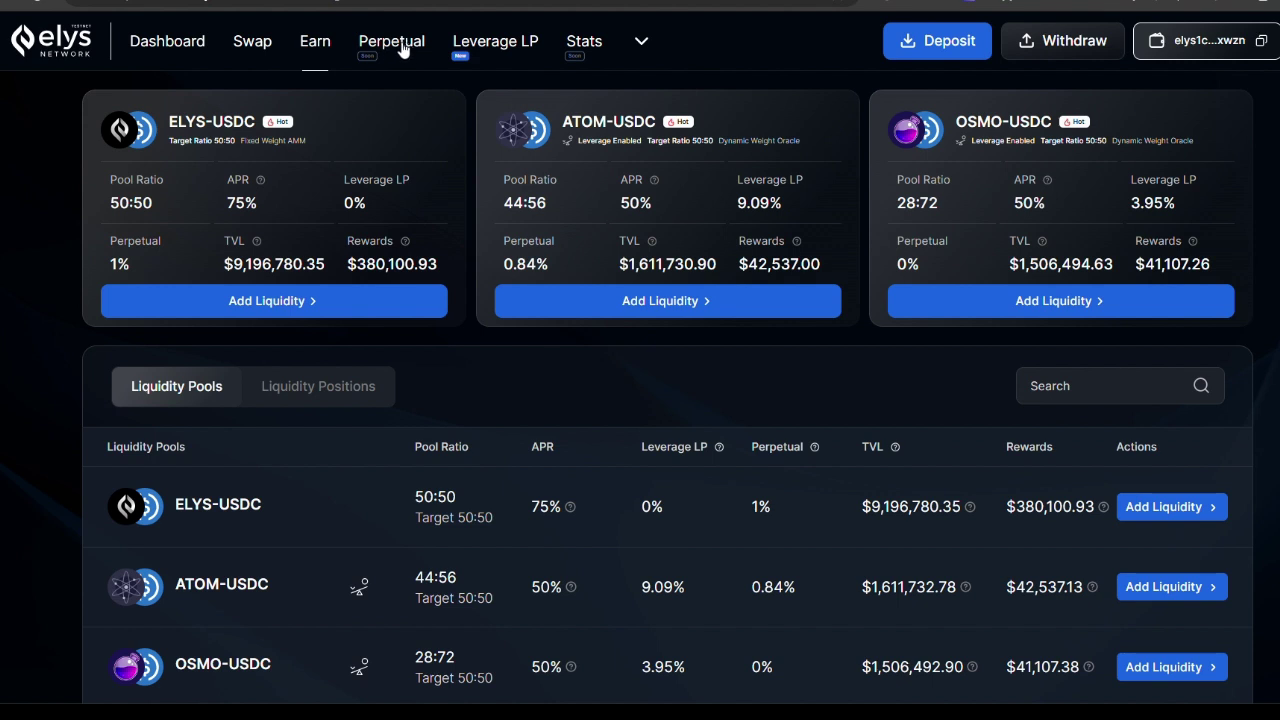
click(492, 45)
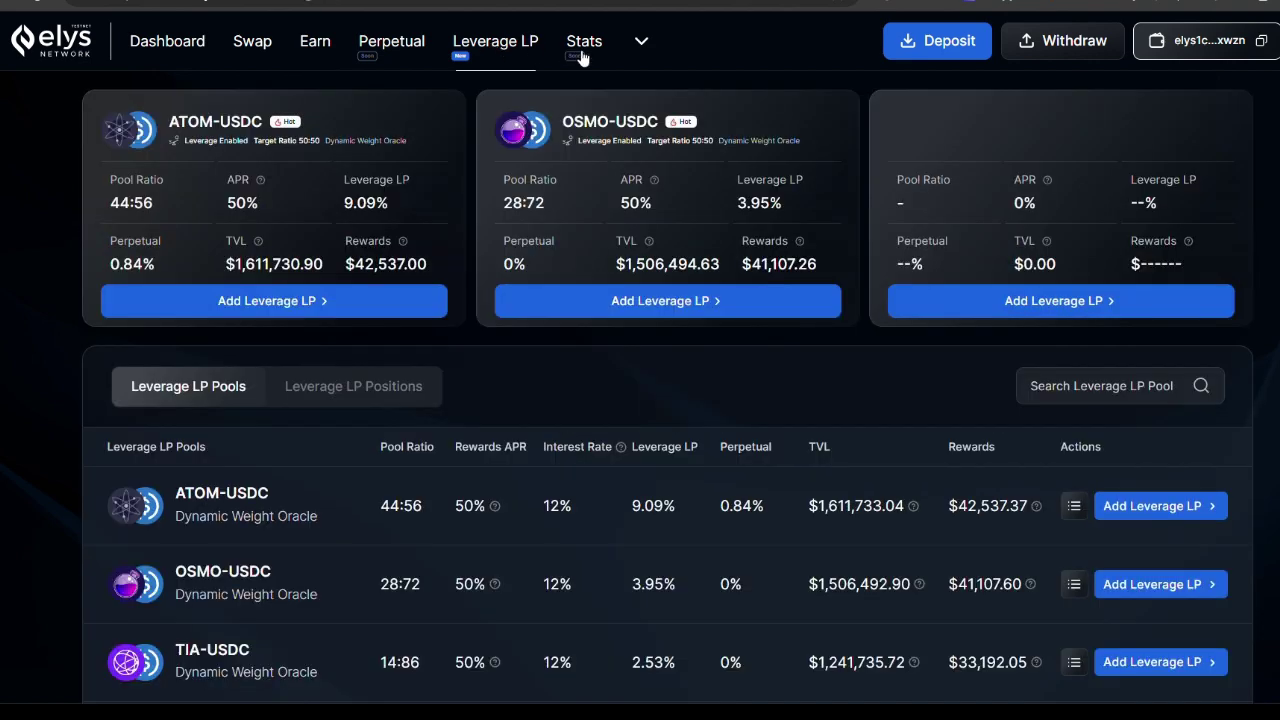
mouse_move(646, 63)
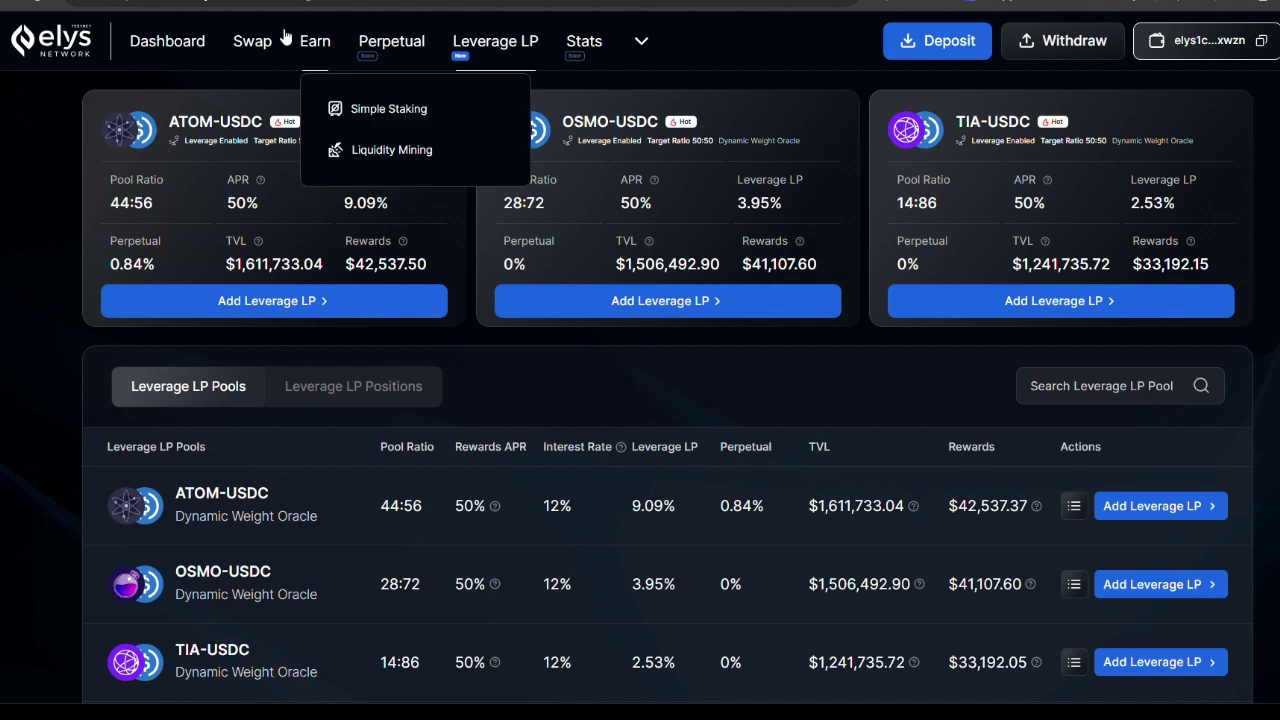
click(168, 42)
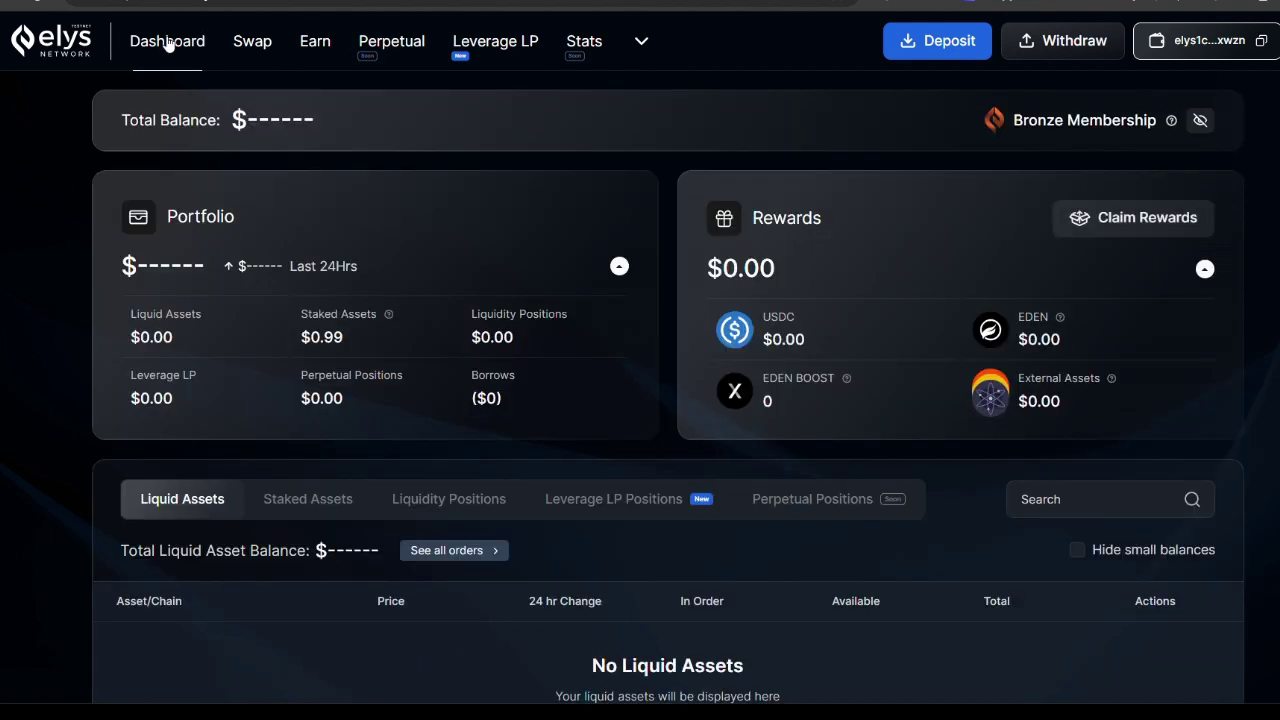